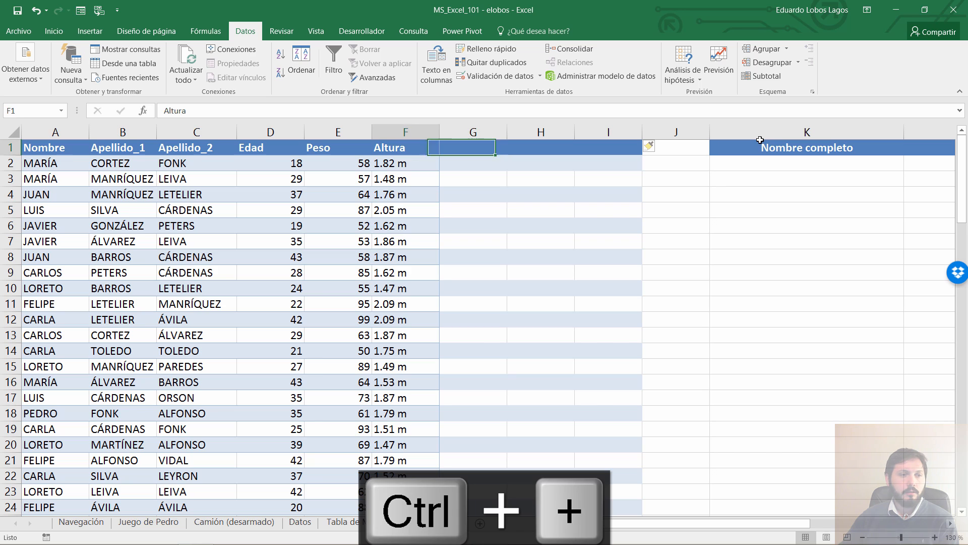
- Enter the formula =F2*2 in cell G2 to double the first person's height
key("Down")
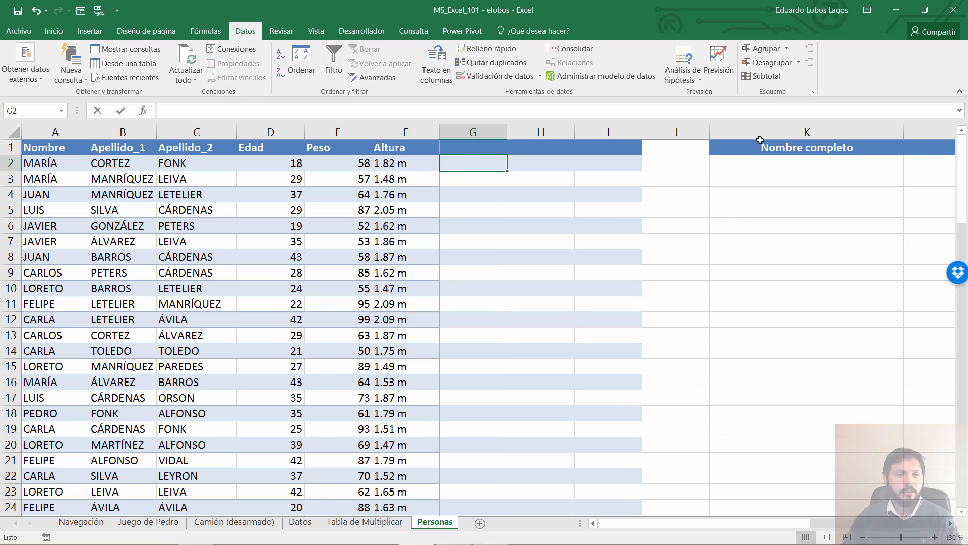
type("=")
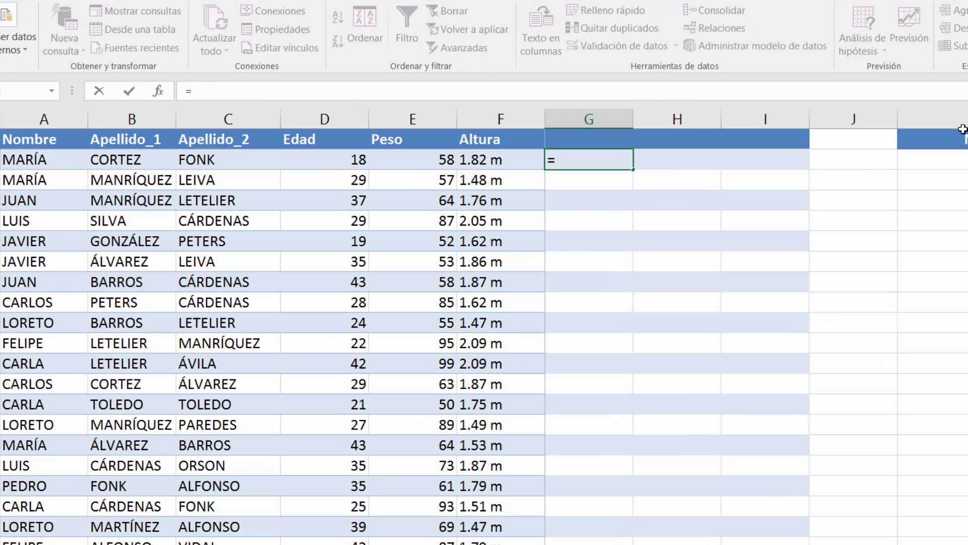
key("Left")
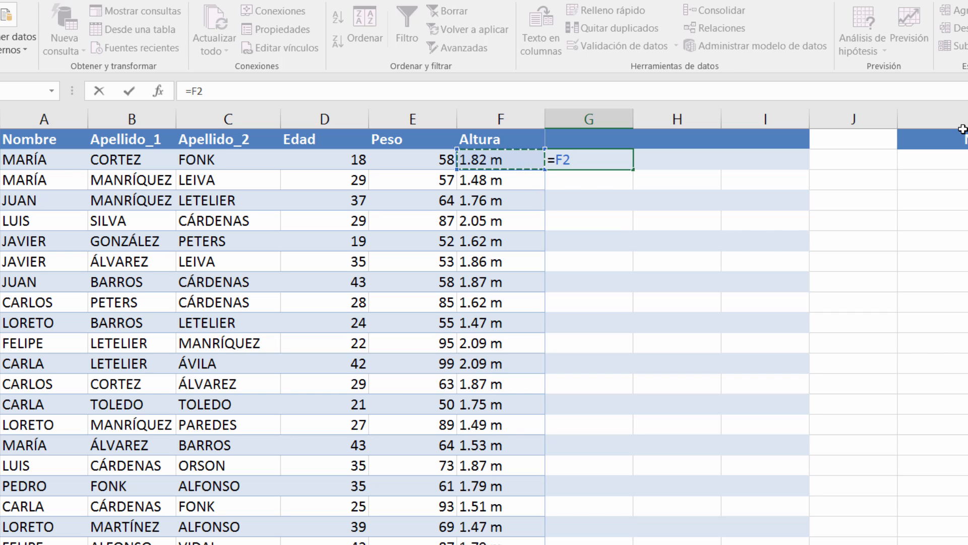
type("*2")
key("ctrl+Return")
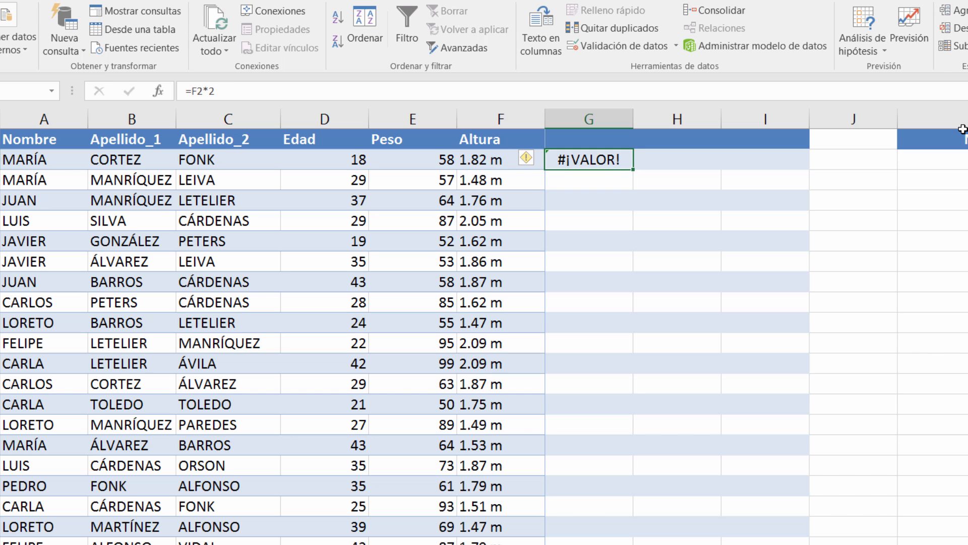
- Inspect the contents of height cell F2, including its decimal separator and unit, and the formula in G2
left_click(468, 152)
left_click_drag(219, 92, 159, 94)
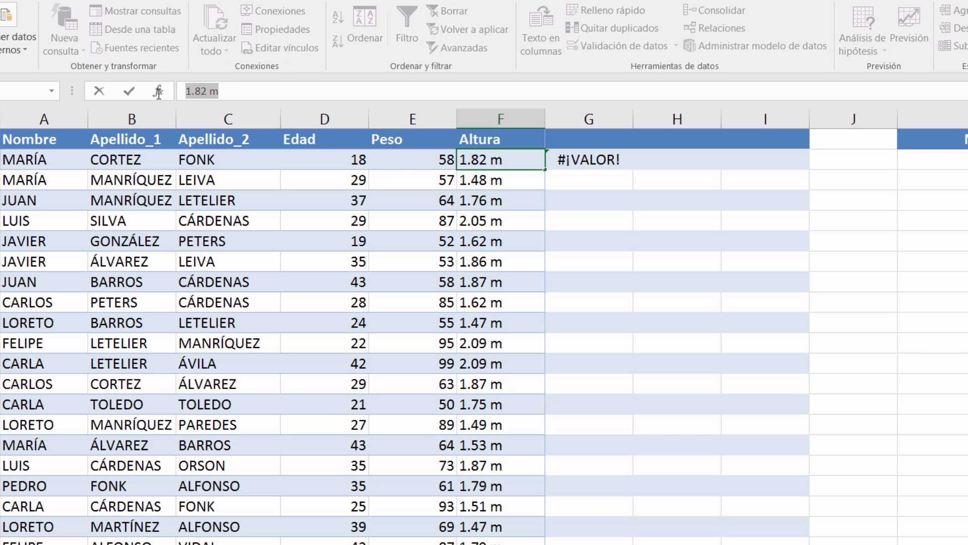
left_click(220, 93)
left_click_drag(191, 91, 196, 93)
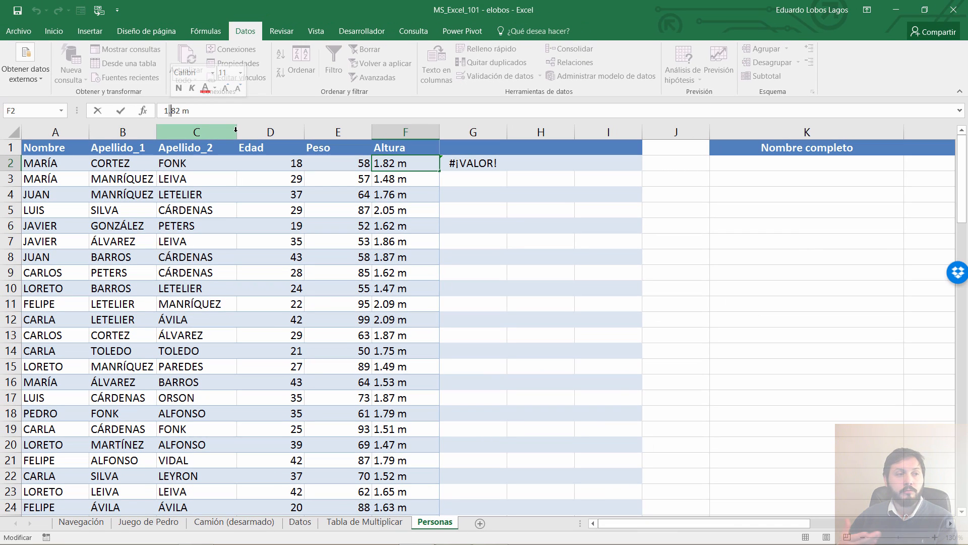
key("Escape")
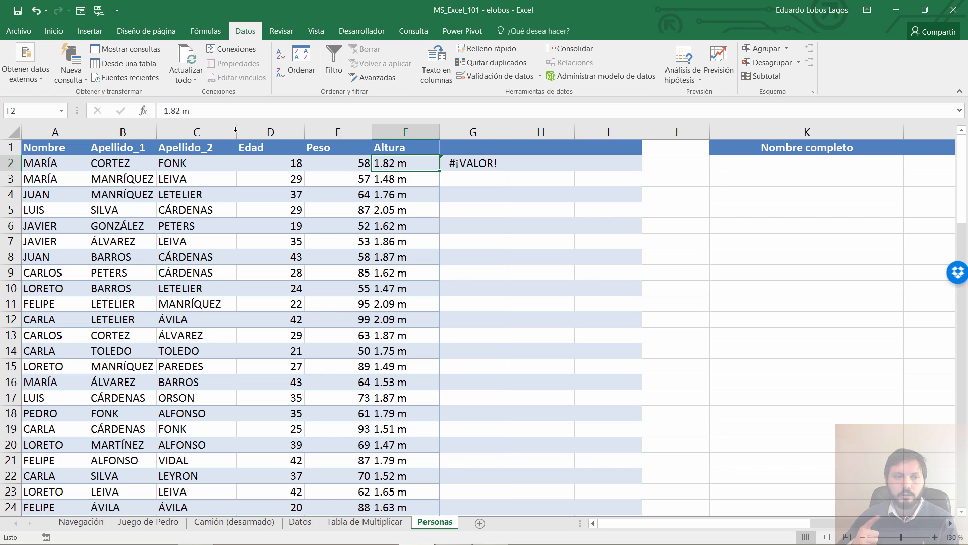
key("Right")
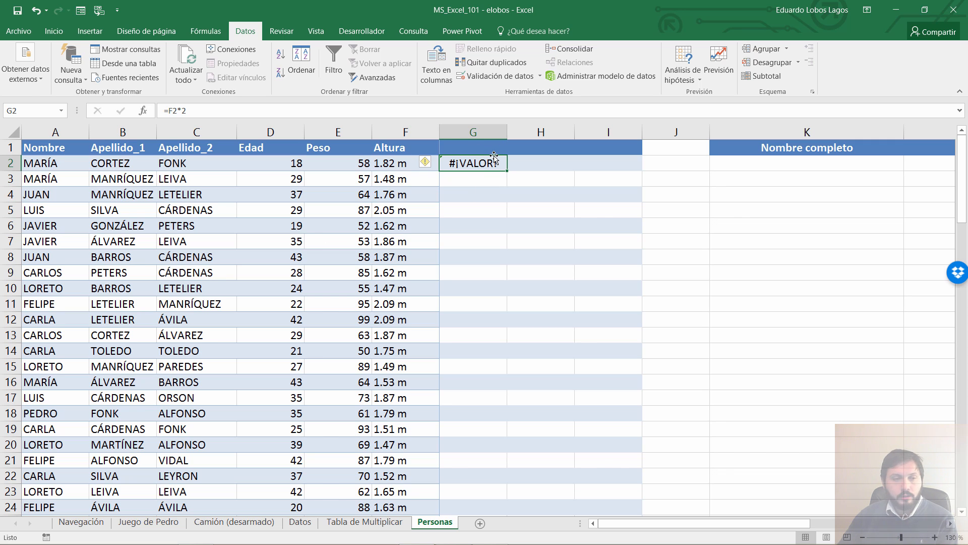
key("F2")
key("ctrl+Return")
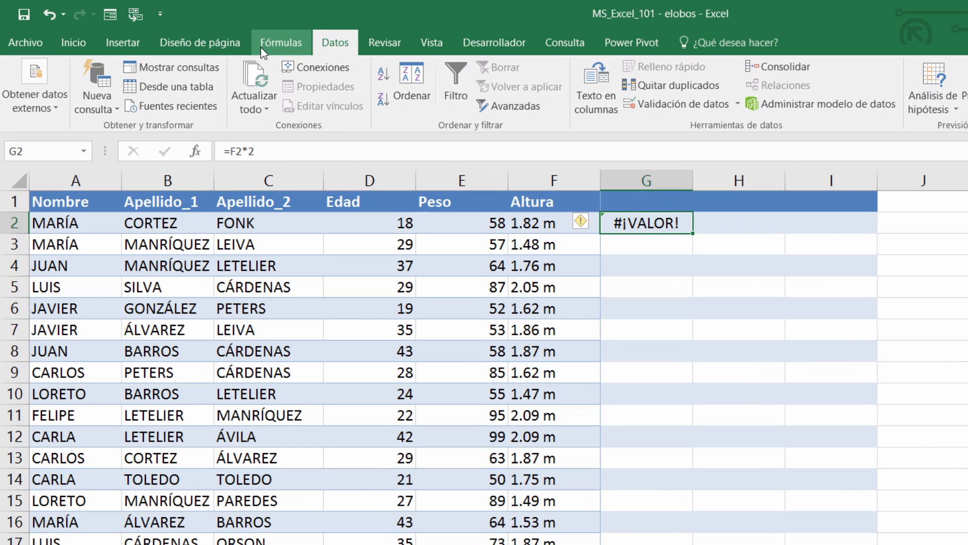
- View the descriptions of the ESERR and ESERROR information functions
left_click(268, 45)
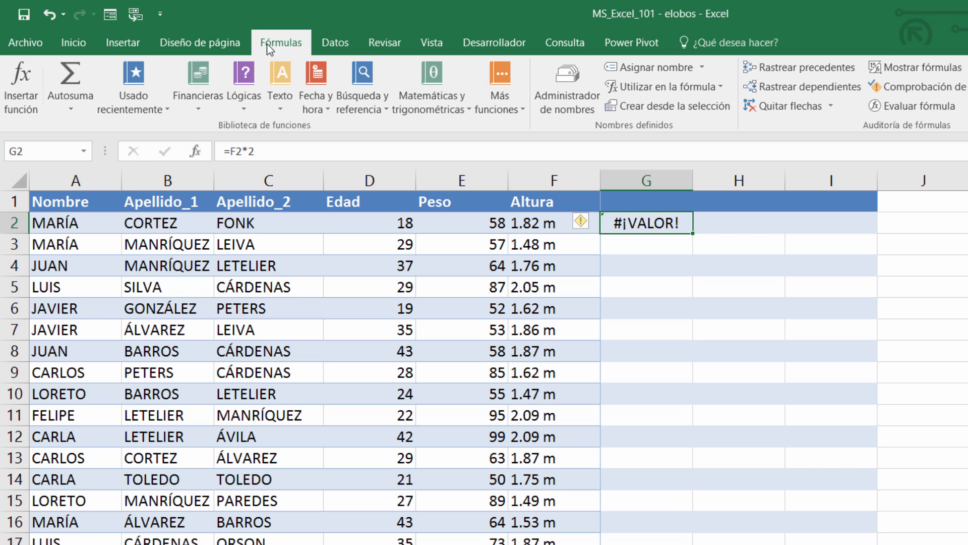
left_click(500, 89)
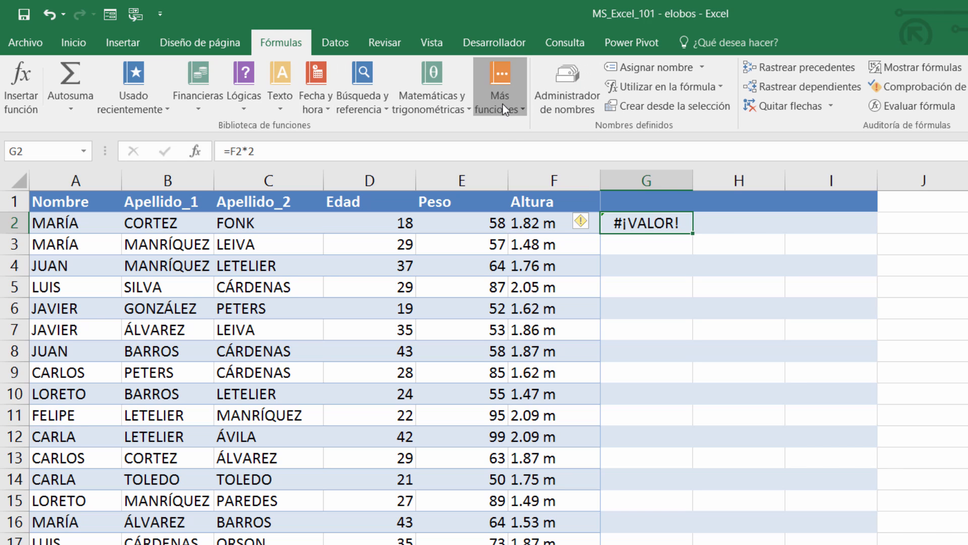
mouse_move(566, 192)
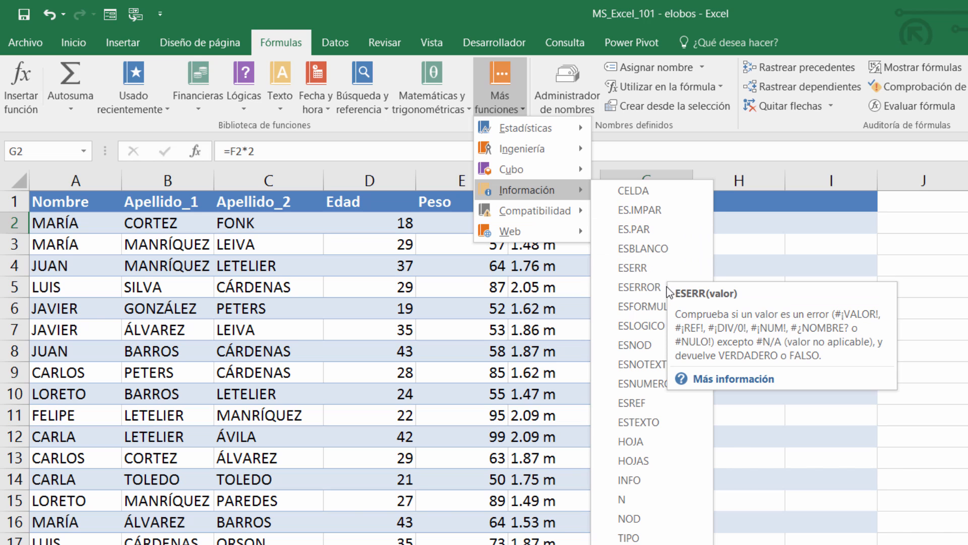
mouse_move(671, 273)
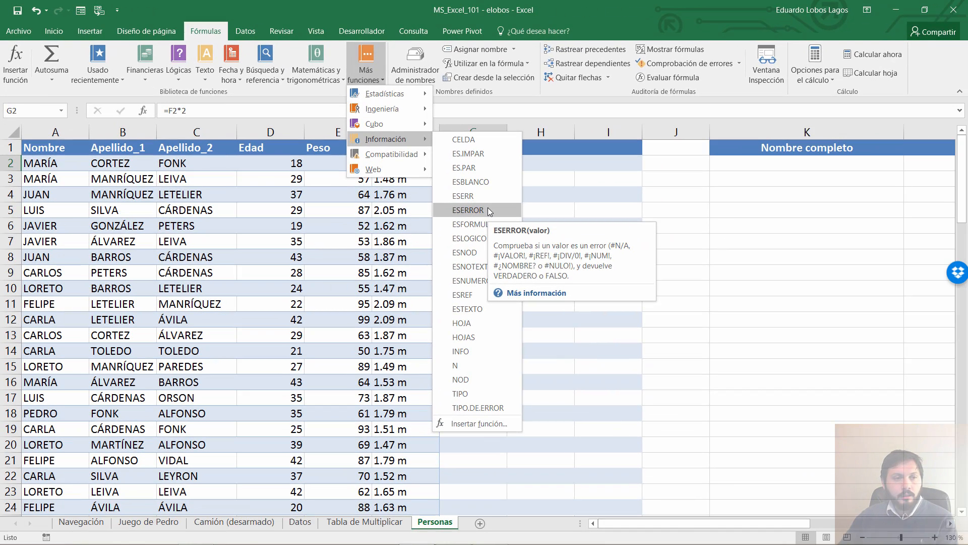
key("Escape")
key("Escape")
- Wrap the multiplication in G2 in the error check so the formula reads =ESERR(F2*2)
key("F2")
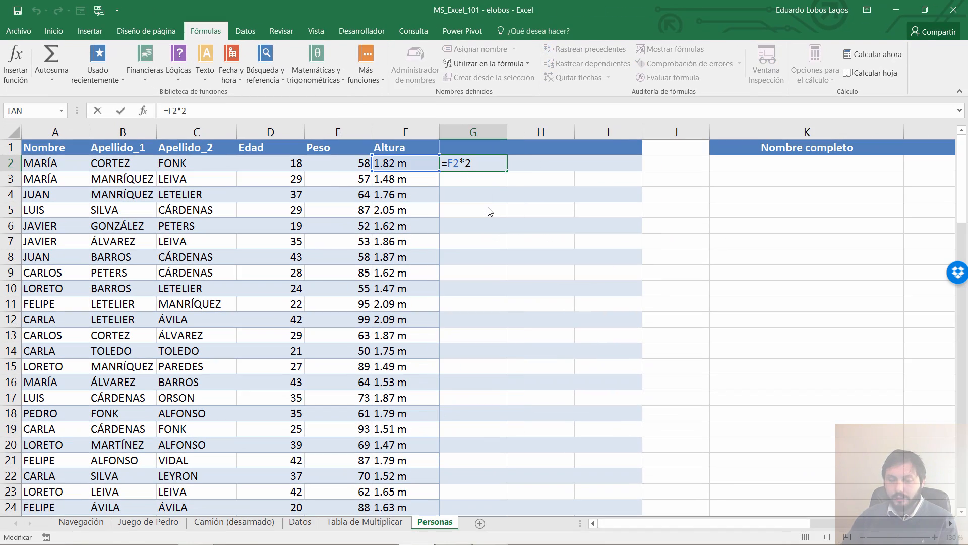
type("e")
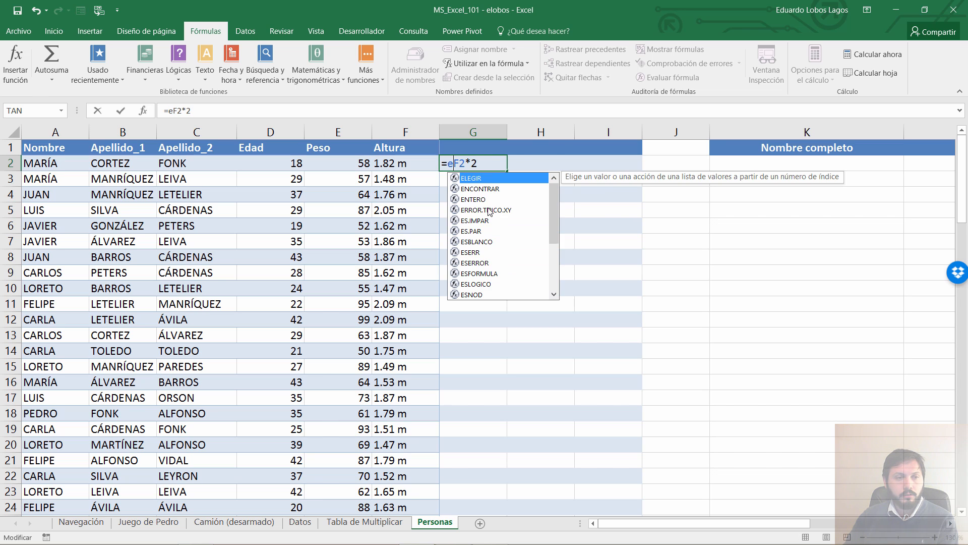
type("ser")
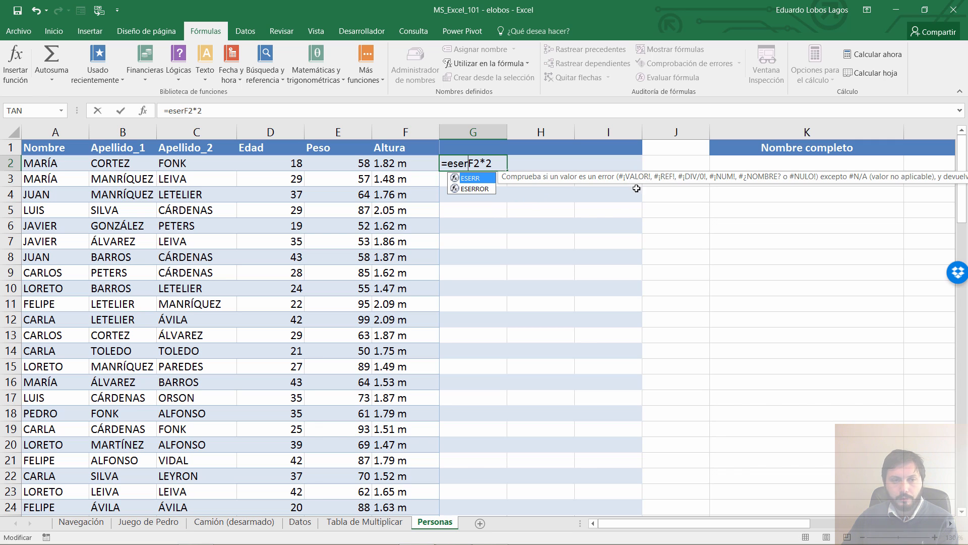
key("Tab")
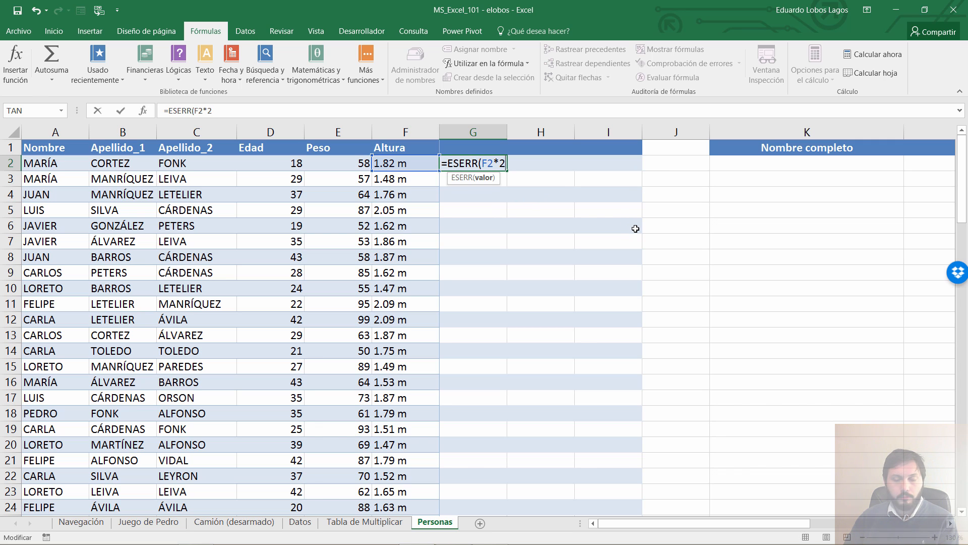
type(")")
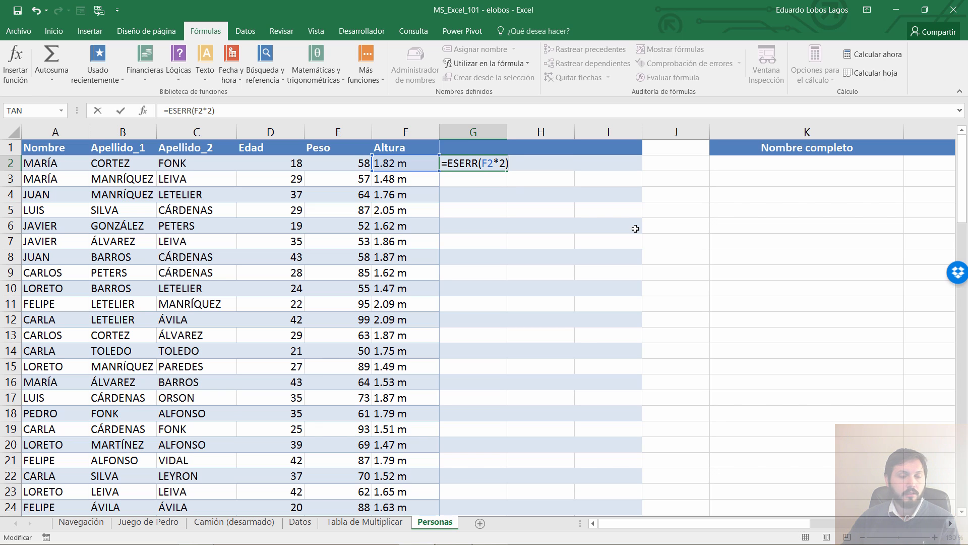
key("Return")
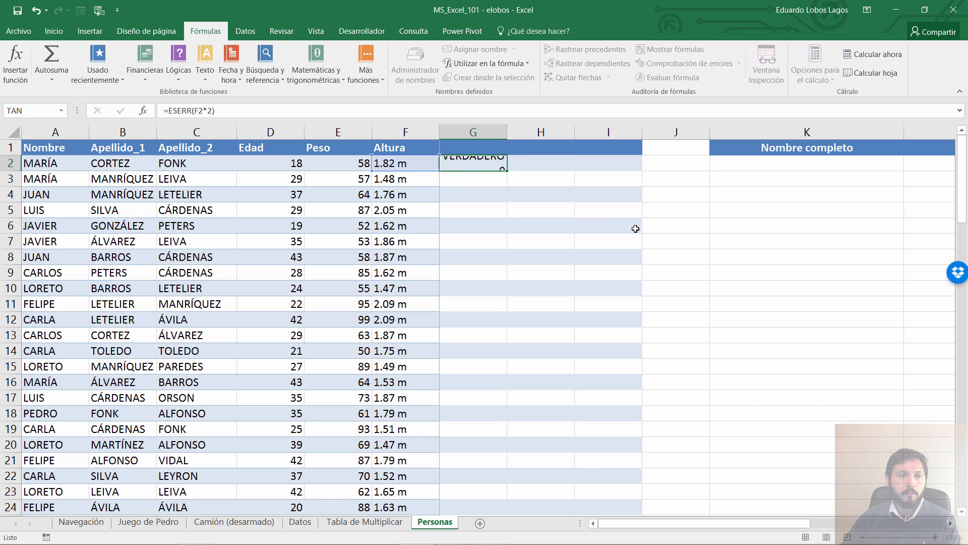
- Examine the ESERR formula in G2 and its F2*2 argument without changing it
key("Up")
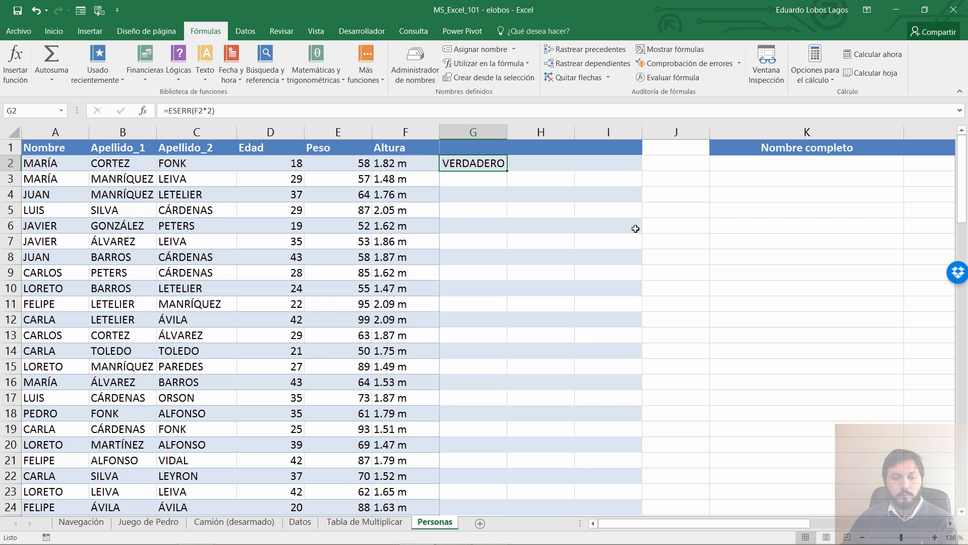
key("F2")
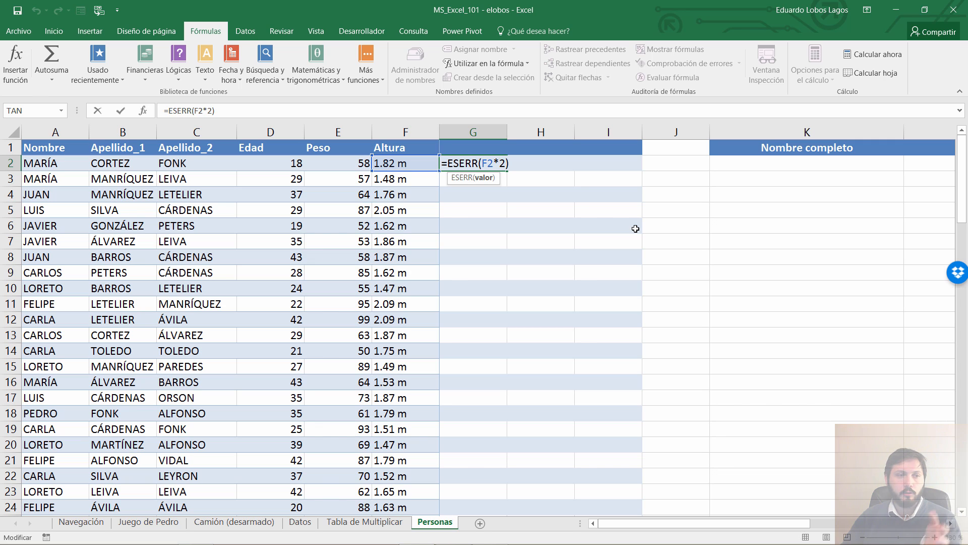
key("shift+Left")
key("shift+Left")
key("shift+Left")
key("shift+Left")
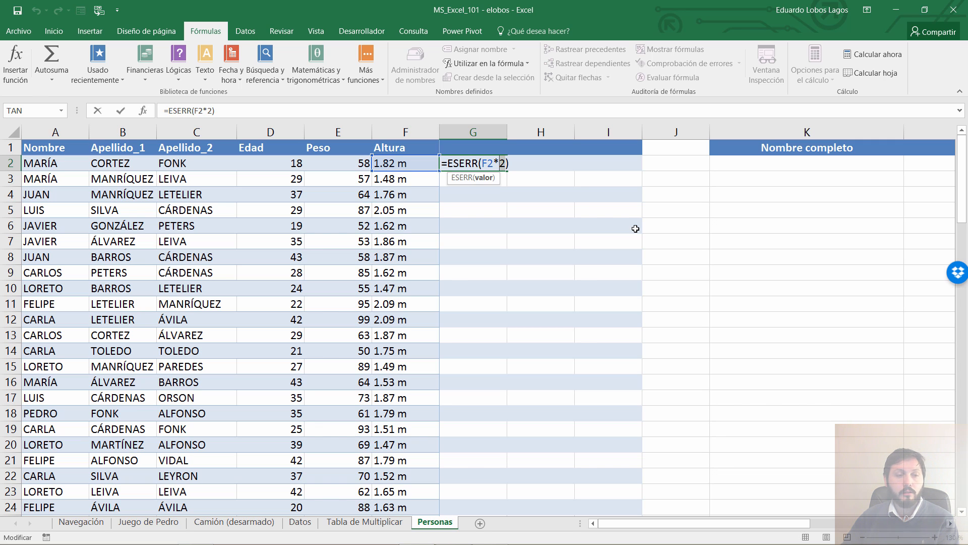
key("ctrl+Return")
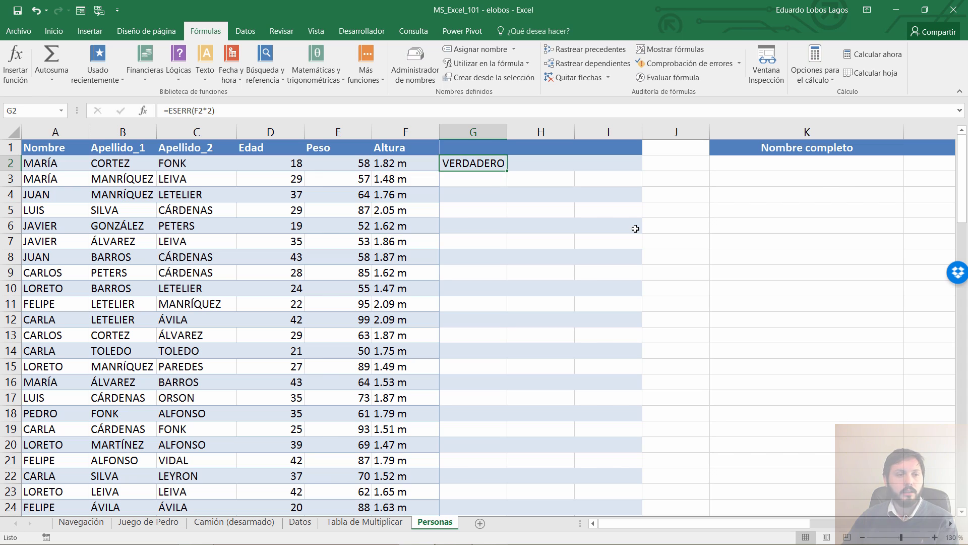
key("F2")
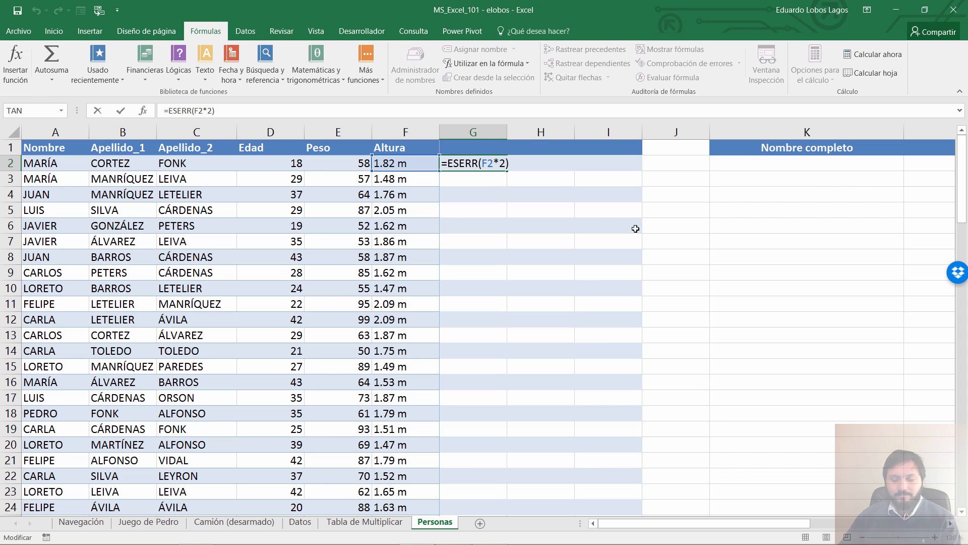
key("Return")
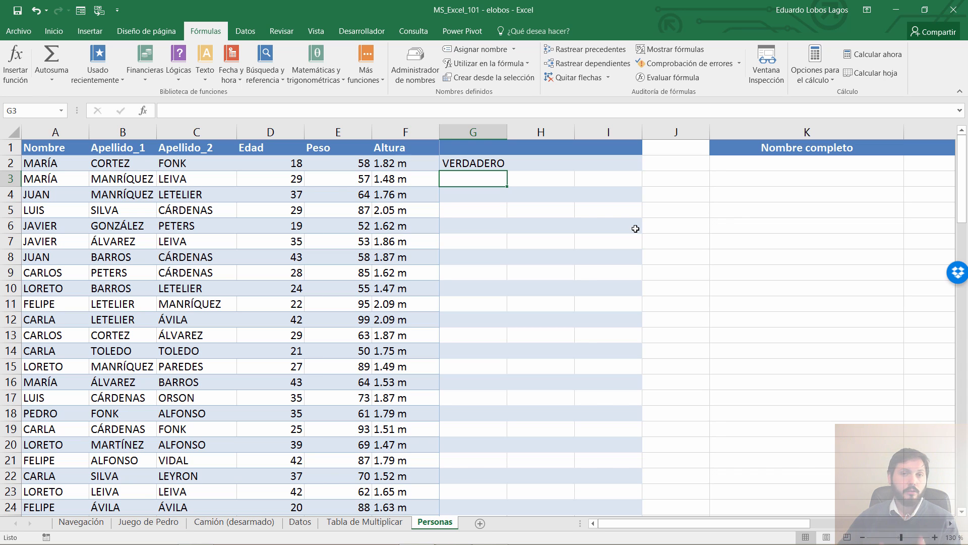
- Enter the header "¿Es error?" in cell G1
key("Up")
key("Up")
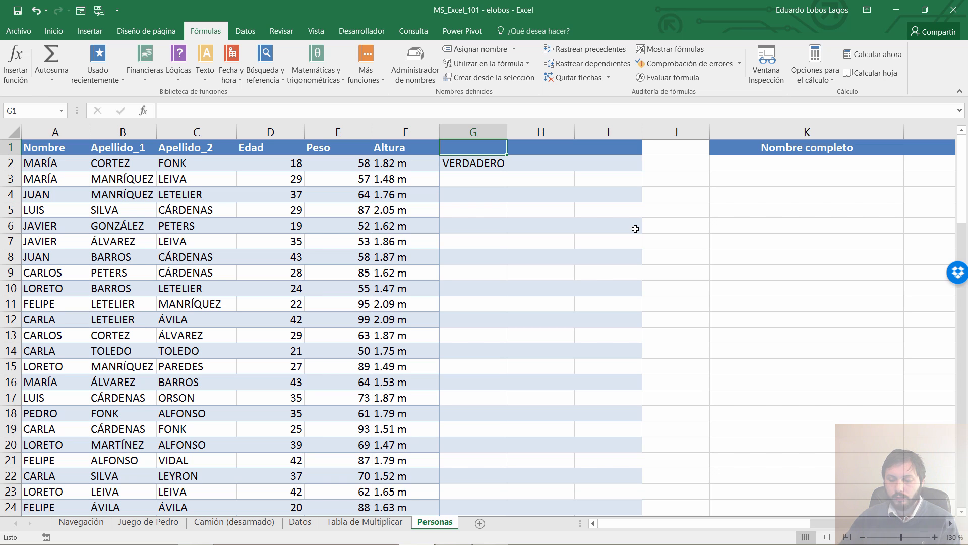
type("¿Es err")
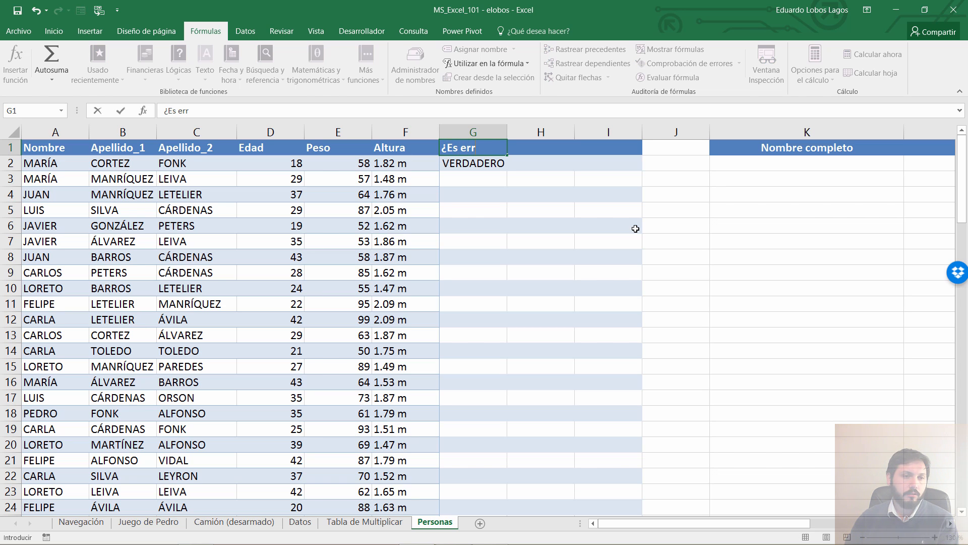
type("or?")
key("Return")
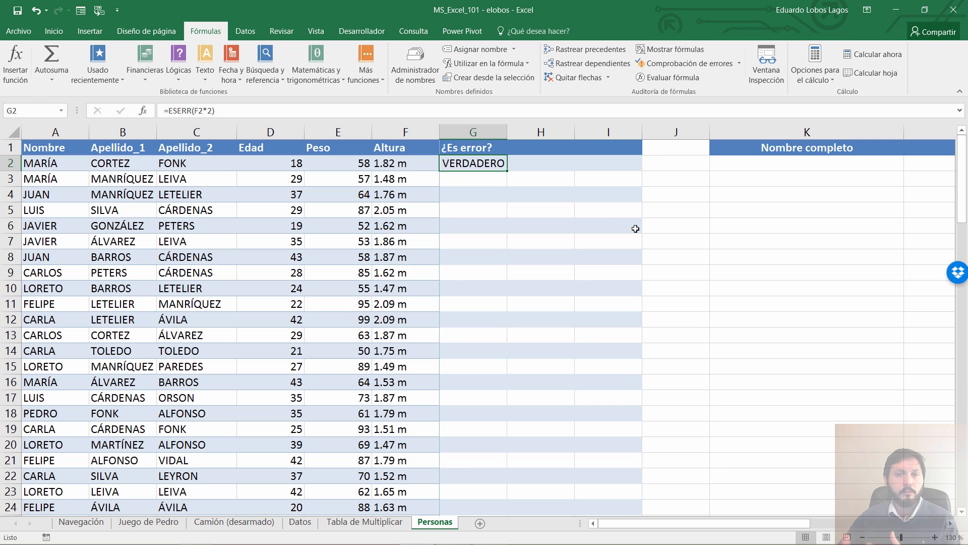
- Replace the header in G1 with "Altura * 2"
key("Up")
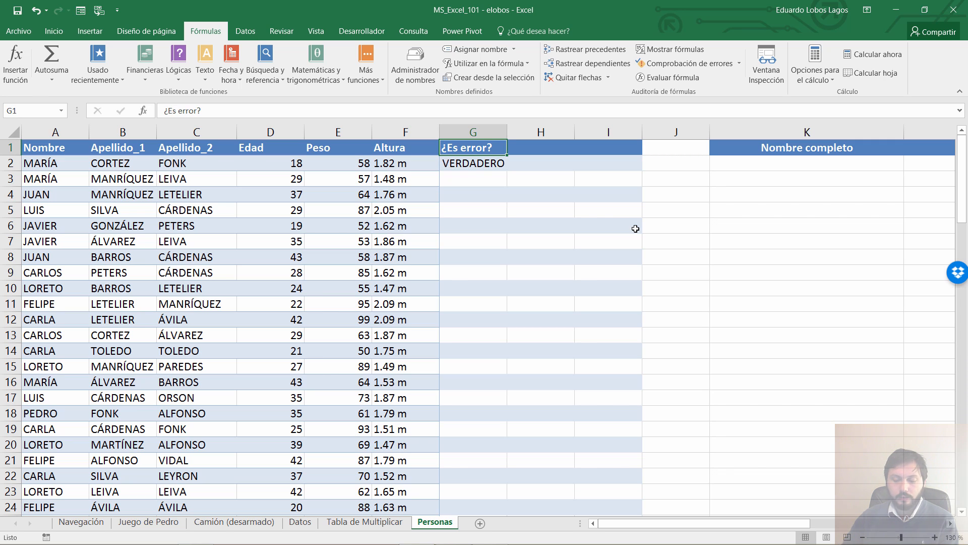
type("Do")
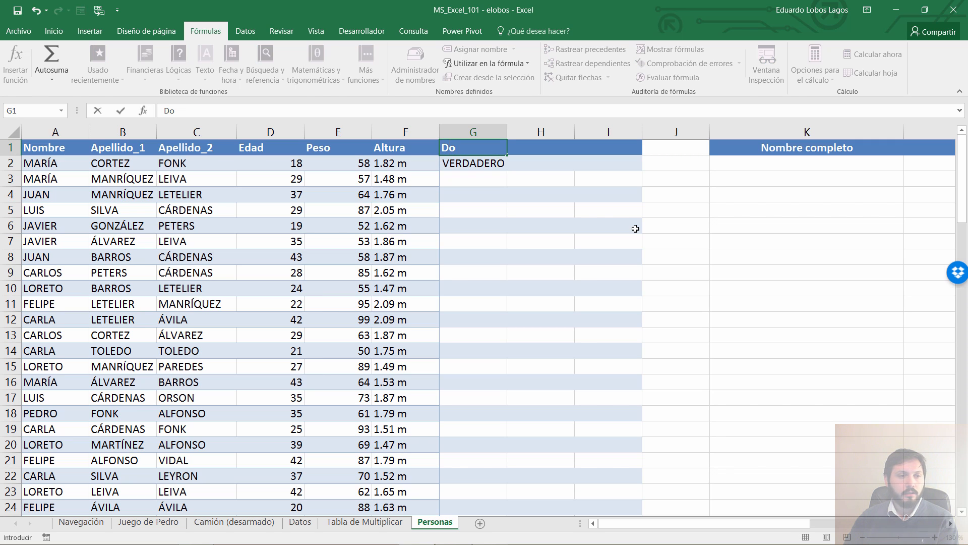
key("BackSpace")
key("BackSpace")
type("Altura")
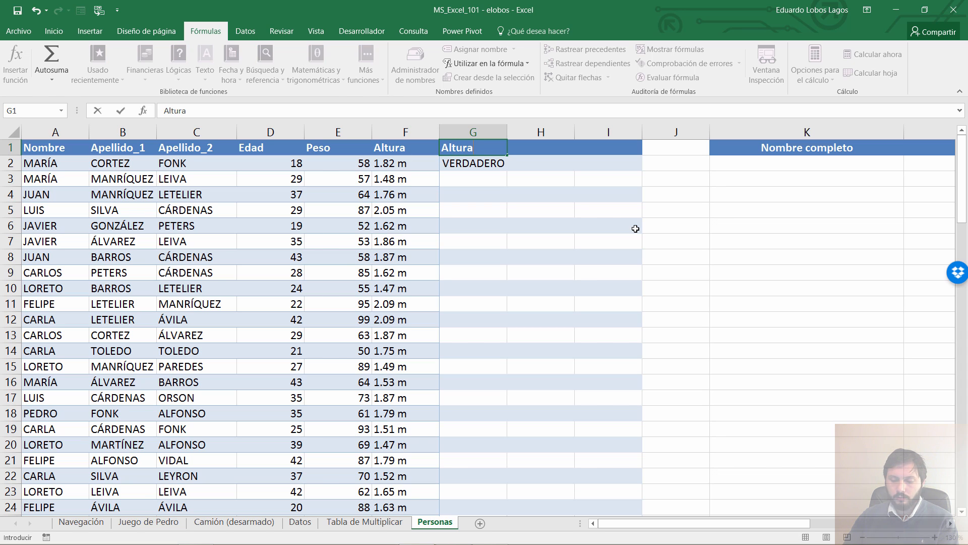
type(" * 2")
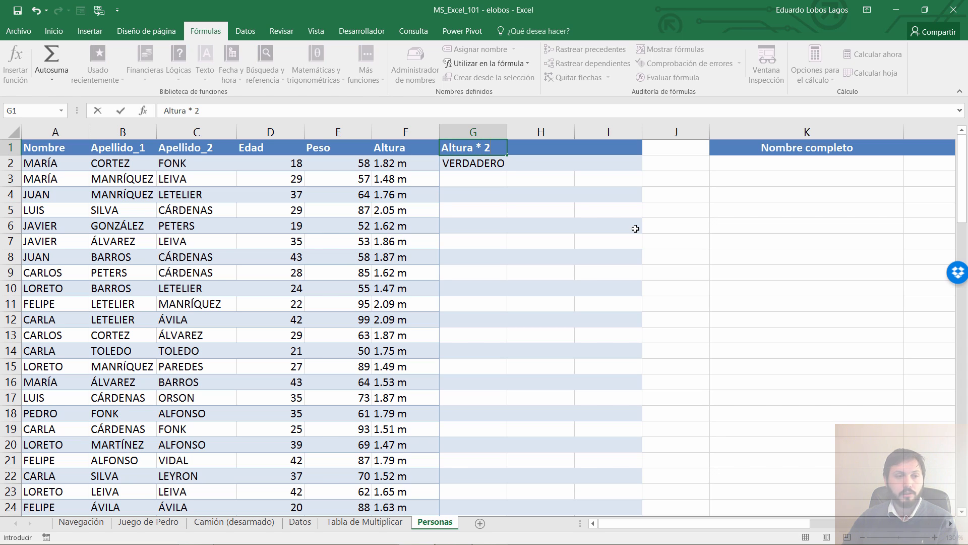
key("Return")
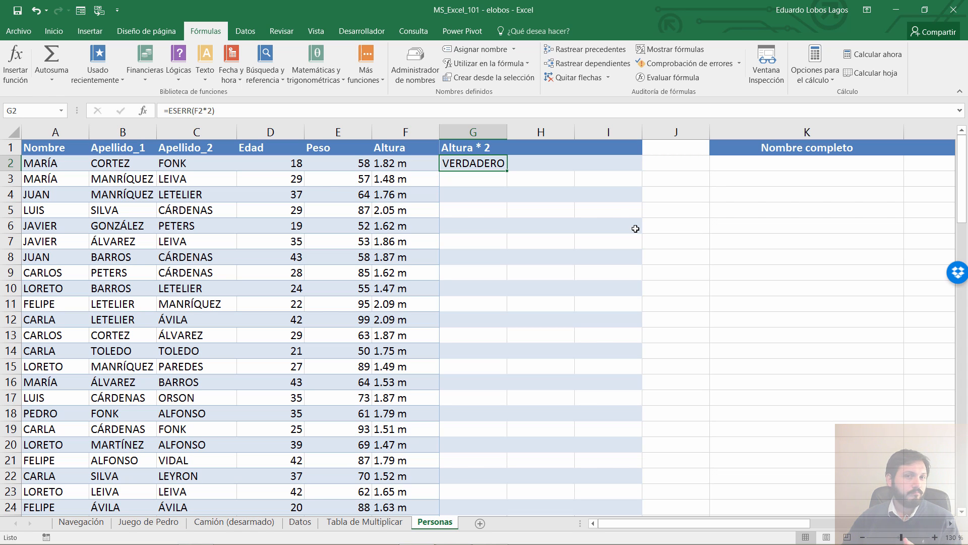
- Wrap the ESERR(F2*2) check in G2 as the logical test of an SI function with "Error" as the value if true
key("F2")
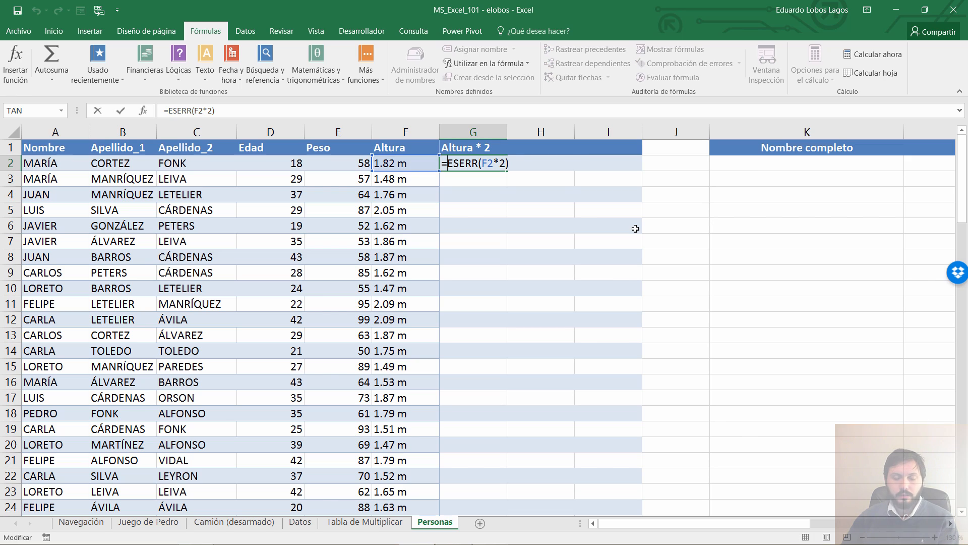
type("SI(")
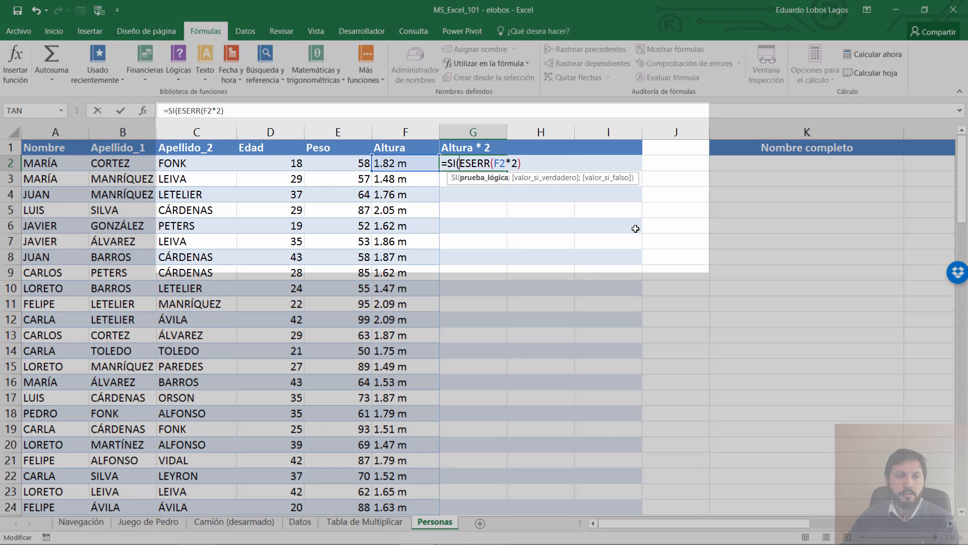
key("shift+End")
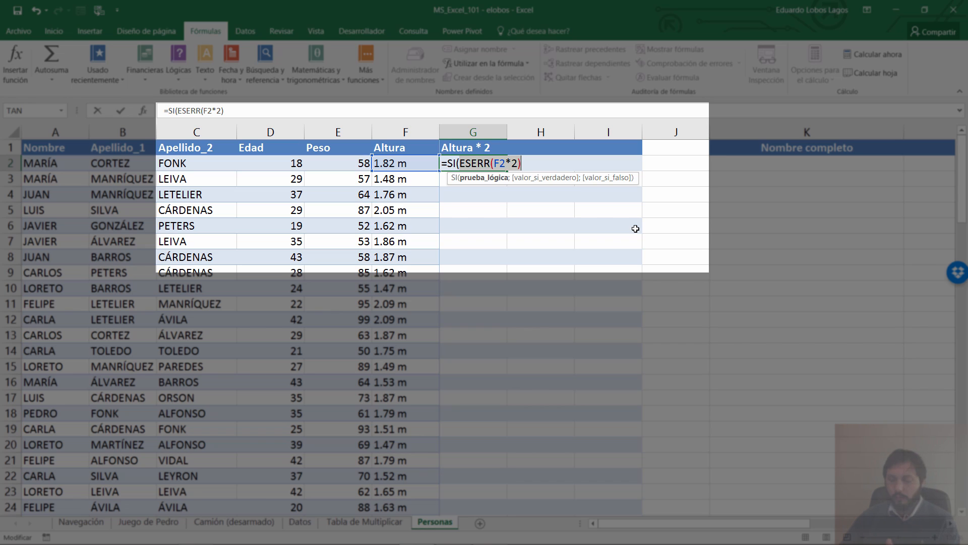
key("End")
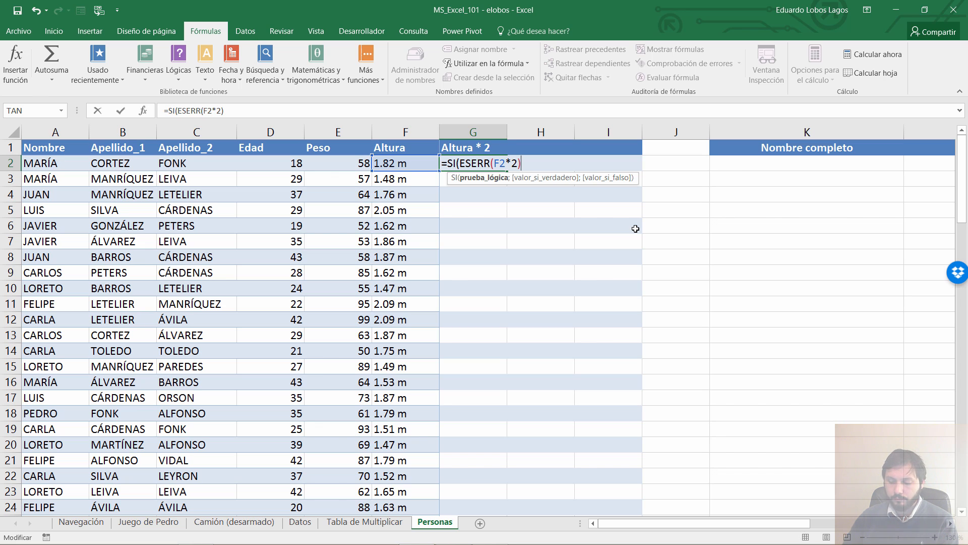
type(";")
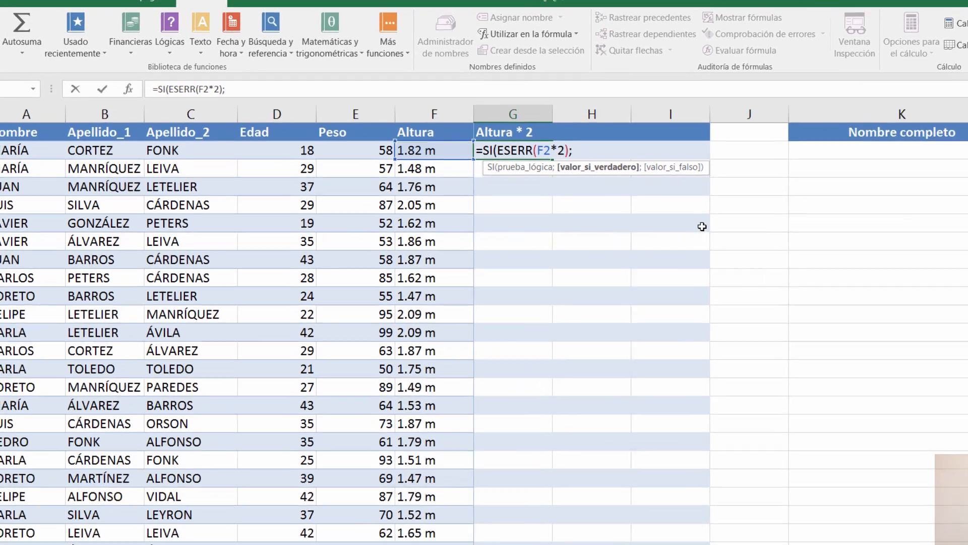
type("\"")
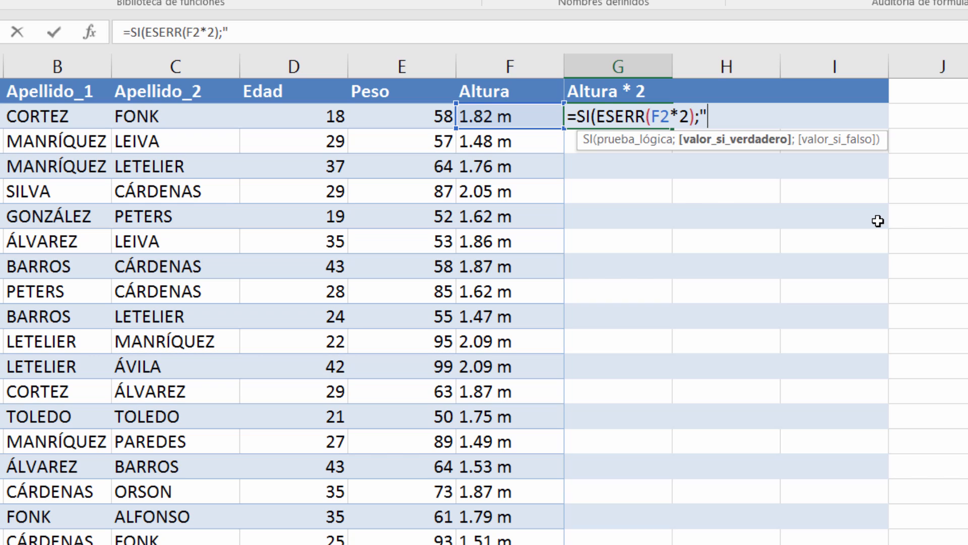
type("Error\"")
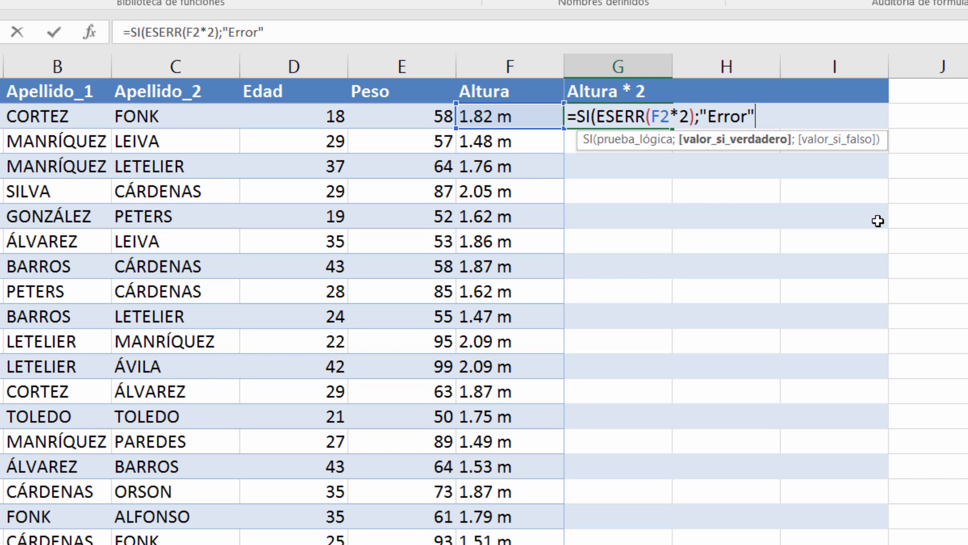
type(";")
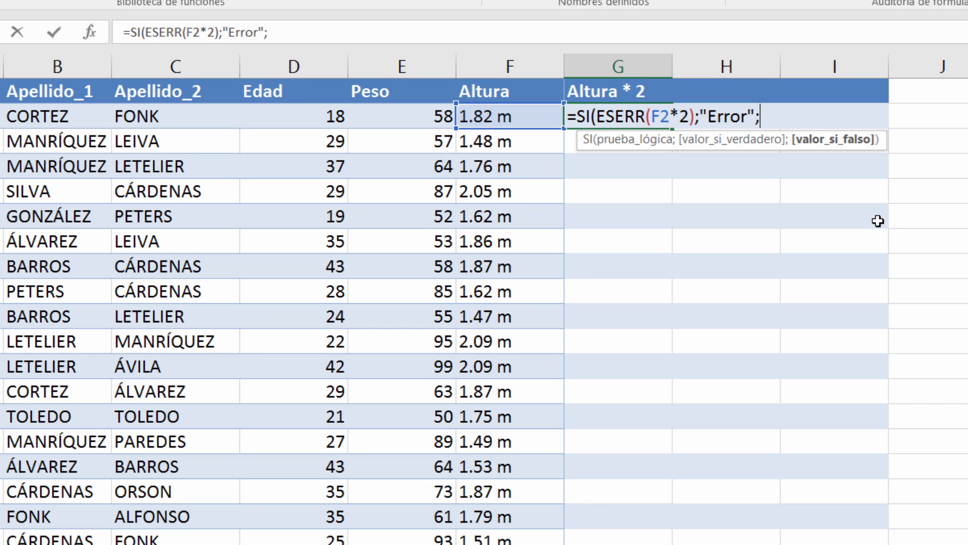
- Complete the SI function in G2 with F2*2 as the value if false, giving =SI(ESERR(F2*2);"Error";F2*2)
type("e2")
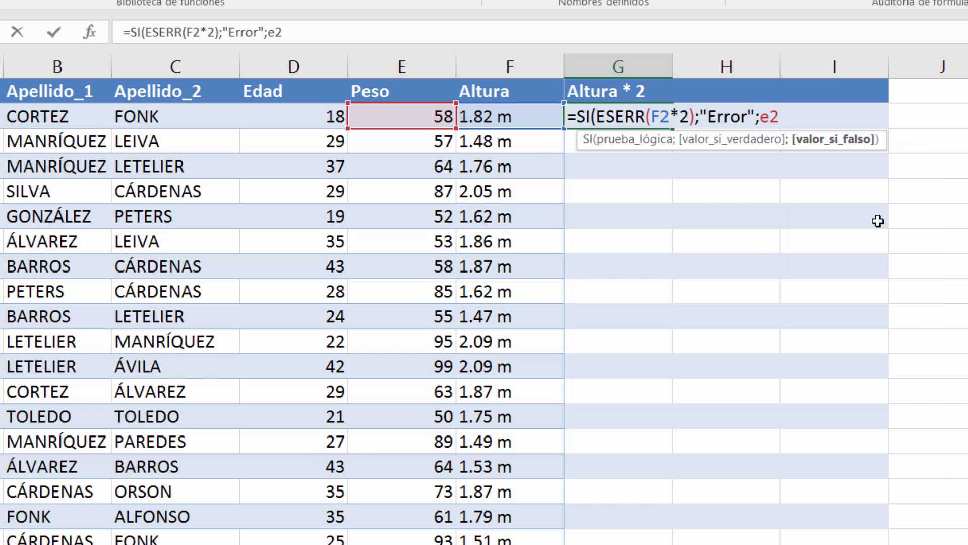
key("BackSpace")
key("BackSpace")
type("f2*2)")
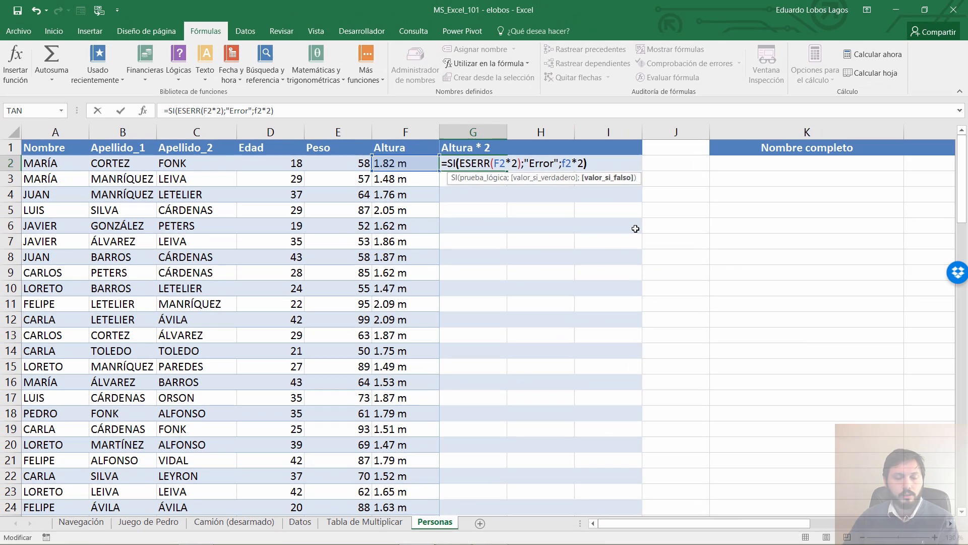
key("ctrl+Return")
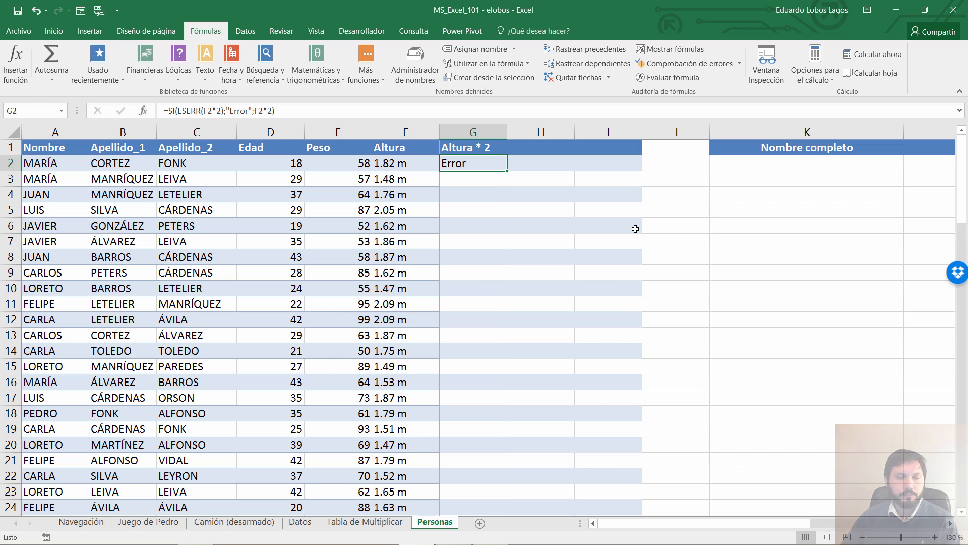
- Examine the logical test and the true and false values of the SI formula in G2 without changing it
key("F2")
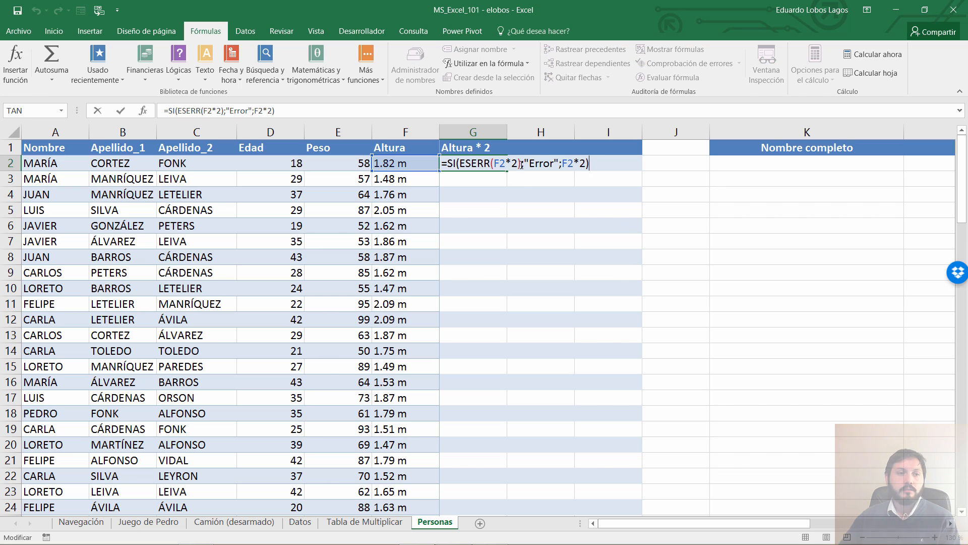
left_click_drag(521, 163, 458, 163)
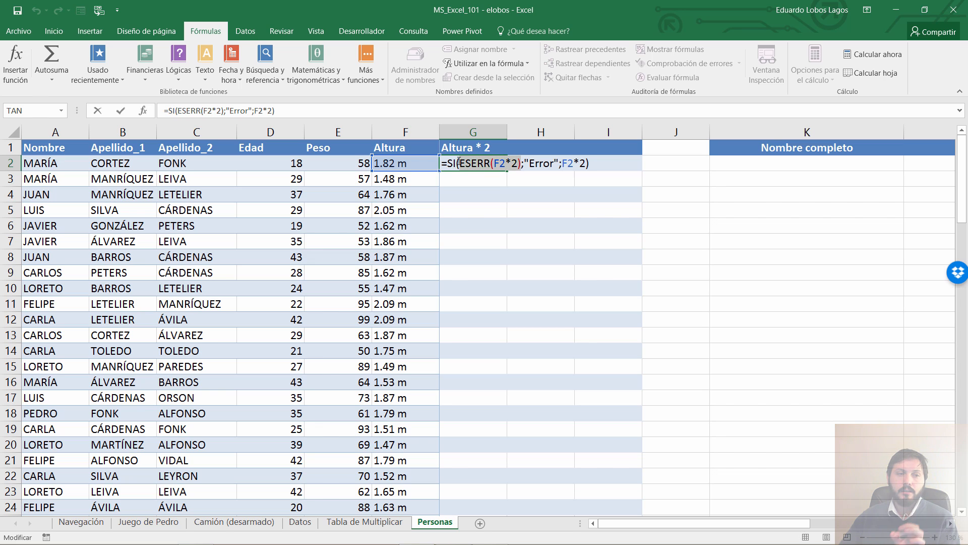
left_click(494, 163)
left_click_drag(494, 163, 515, 163)
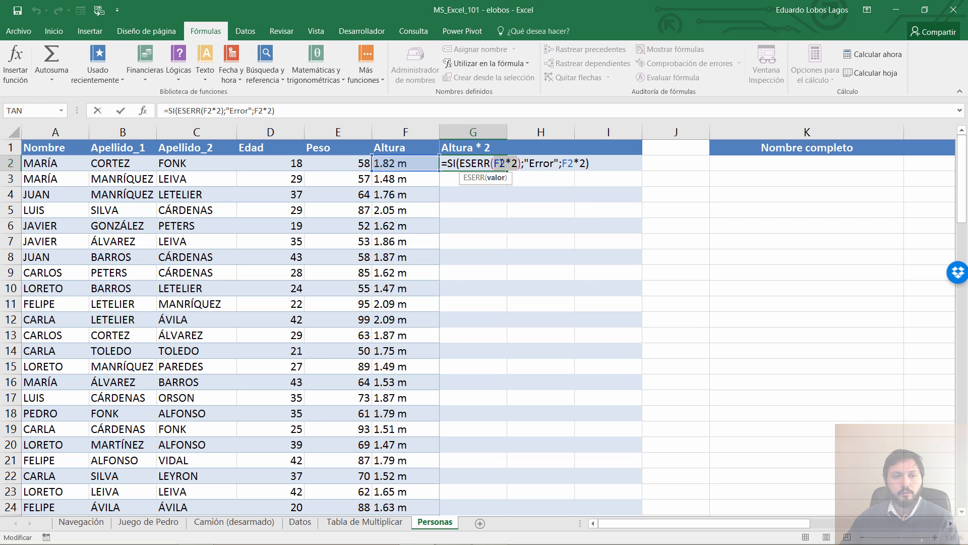
left_click_drag(523, 163, 461, 165)
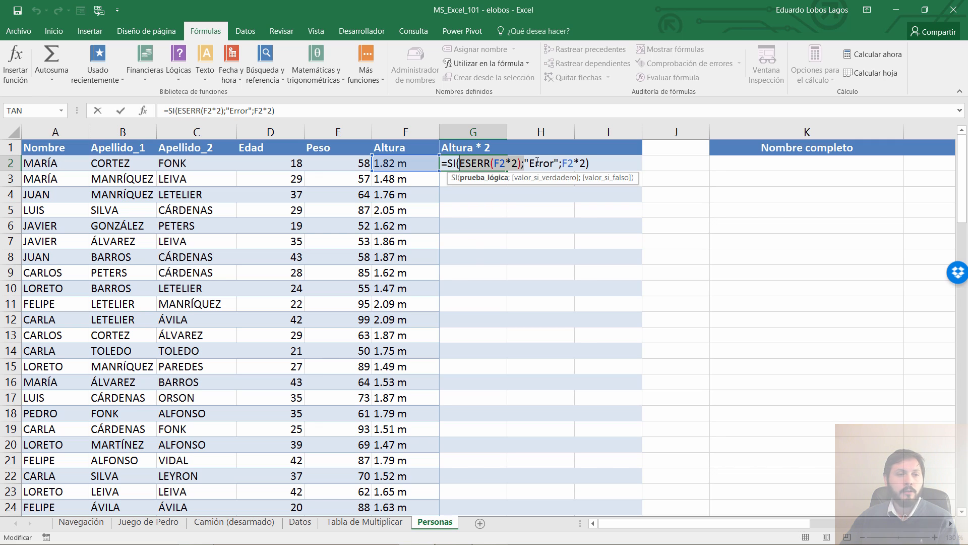
left_click_drag(525, 163, 585, 164)
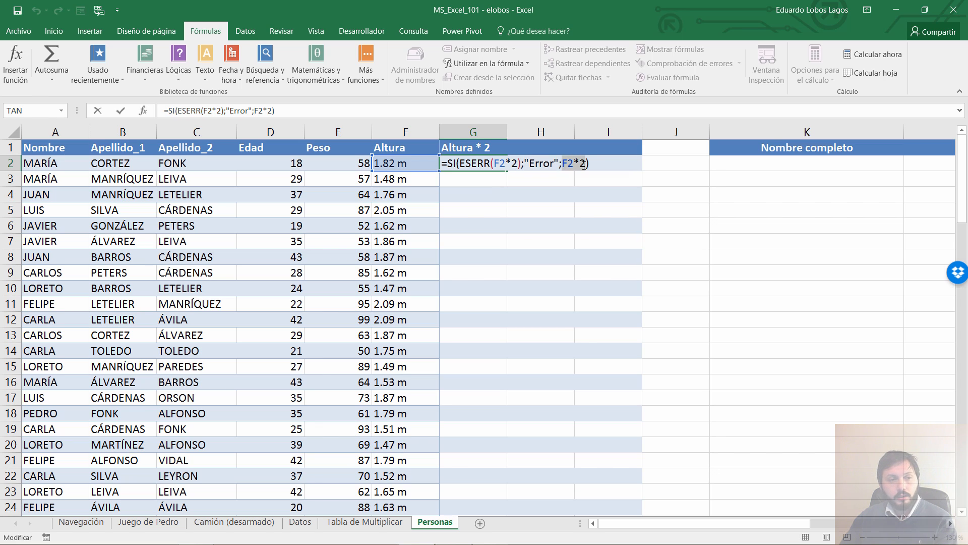
key("ctrl+Return")
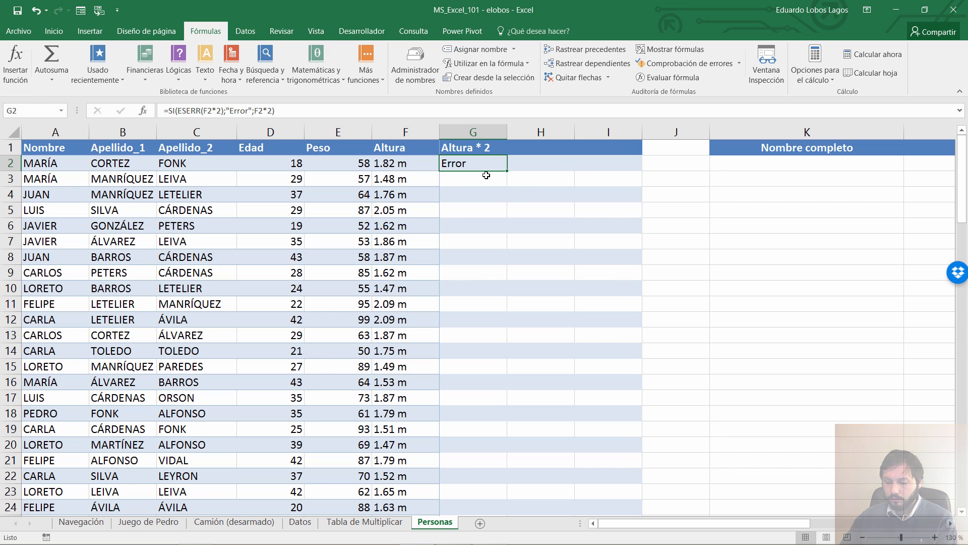
- Copy the SI formula from G2 and paste only the formula down column G through G96
key("ctrl+c")
key("Left")
key("ctrl+Down")
key("Right")
key("ctrl+shift+Up")
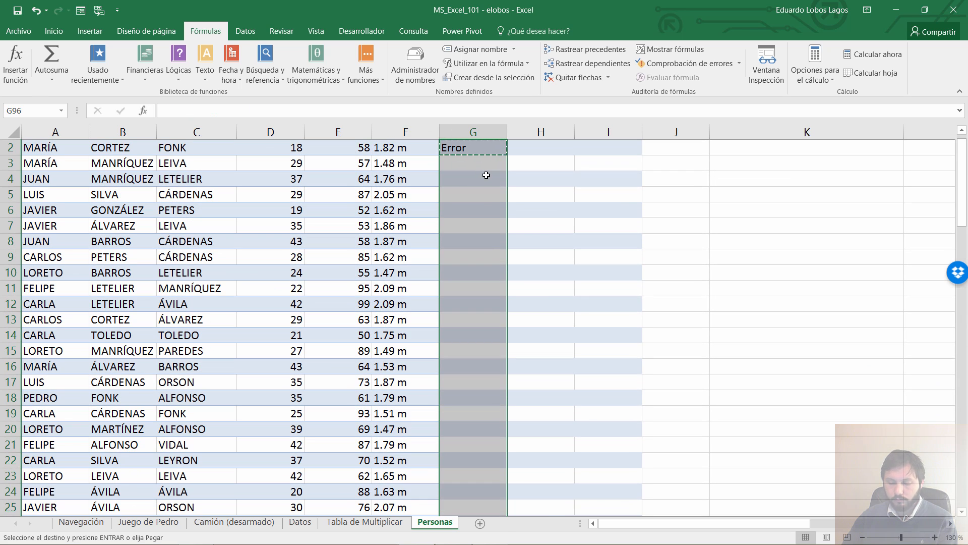
key("shift+F10")
key("f")
key("Return")
- Exit copy mode and examine the filled formulas in the Altura * 2 column from the last rows back to G2
key("Up")
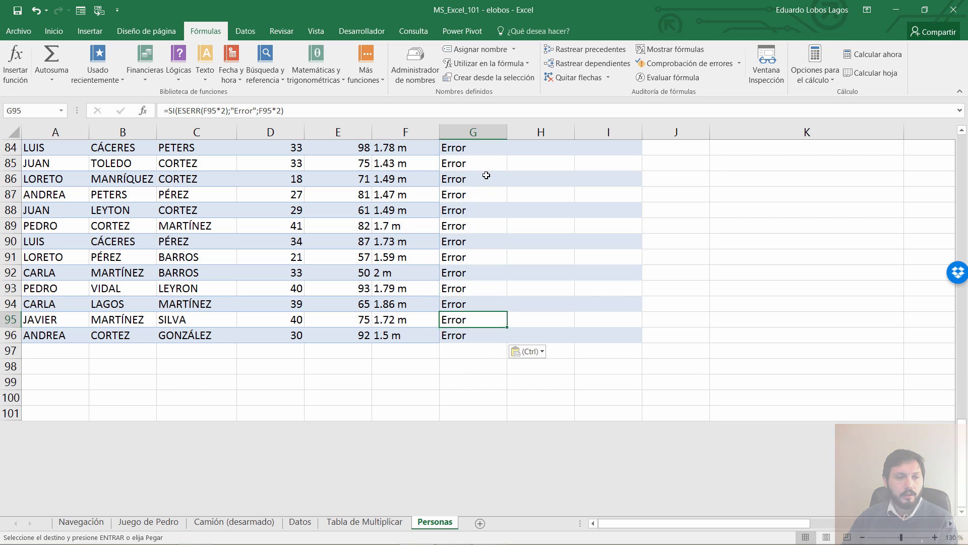
key("ctrl+Up")
key("Down")
key("Escape")
key("Down")
key("Down")
key("Down")
key("Down")
key("Down")
key("Down")
key("Down")
key("Down")
key("Down")
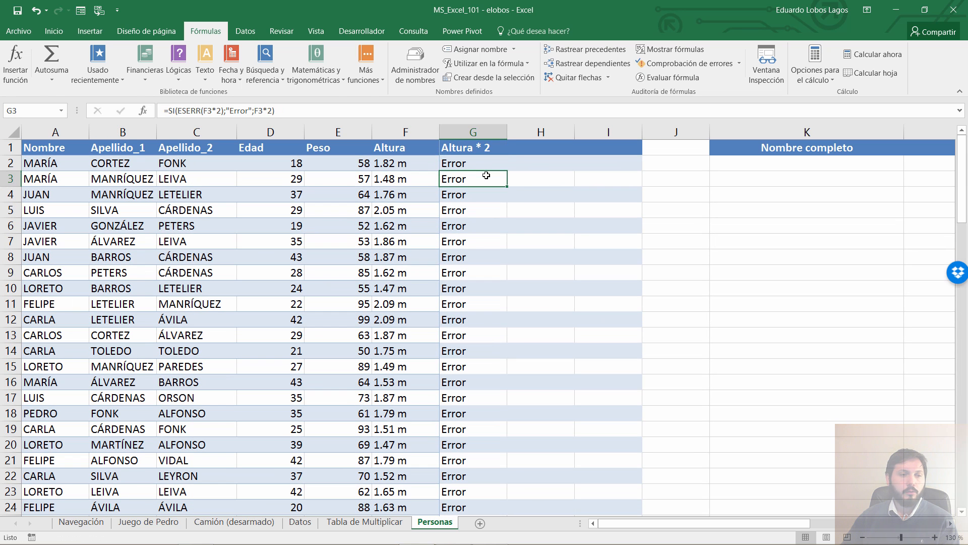
key("Up")
key("ctrl+Up")
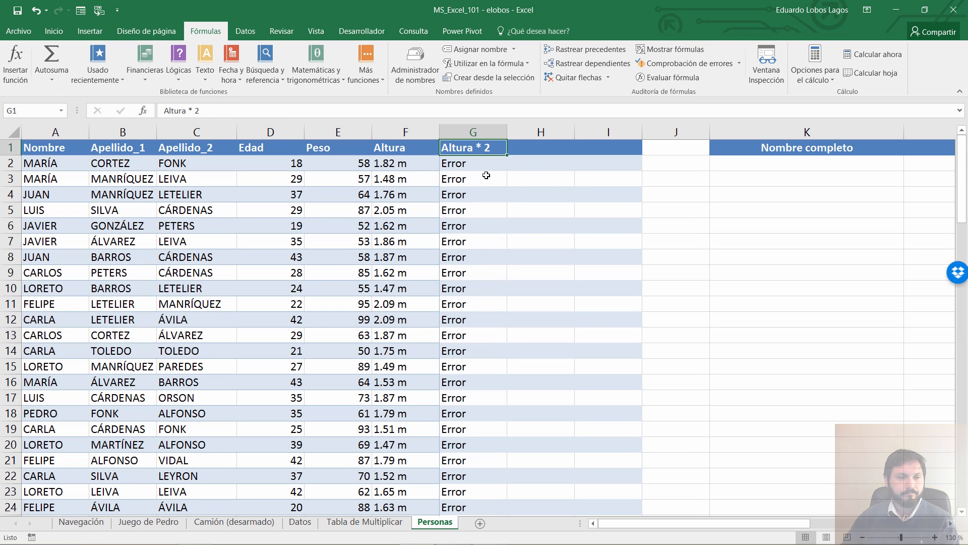
key("Down")
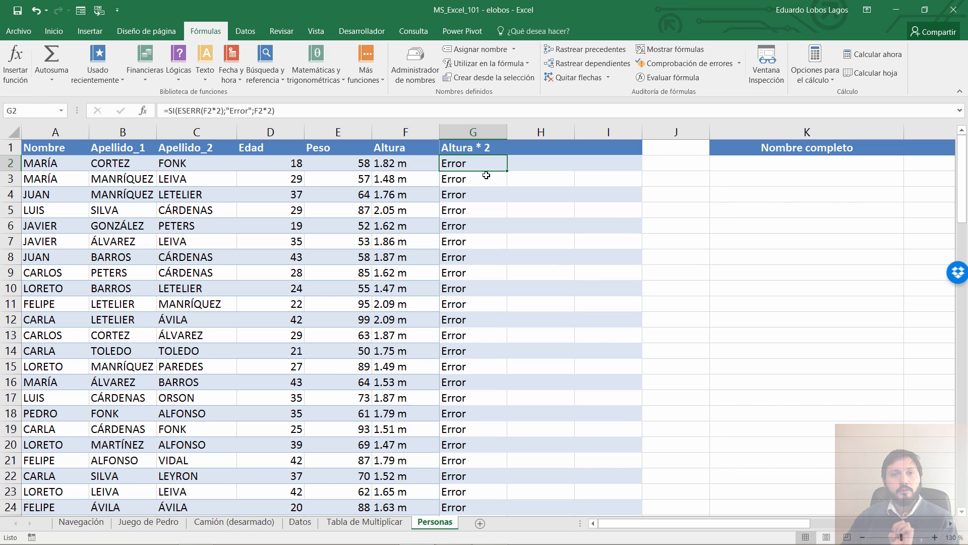
- Enter the formula =SI.ERROR(F2*2;"Error") in cell H2
key("Right")
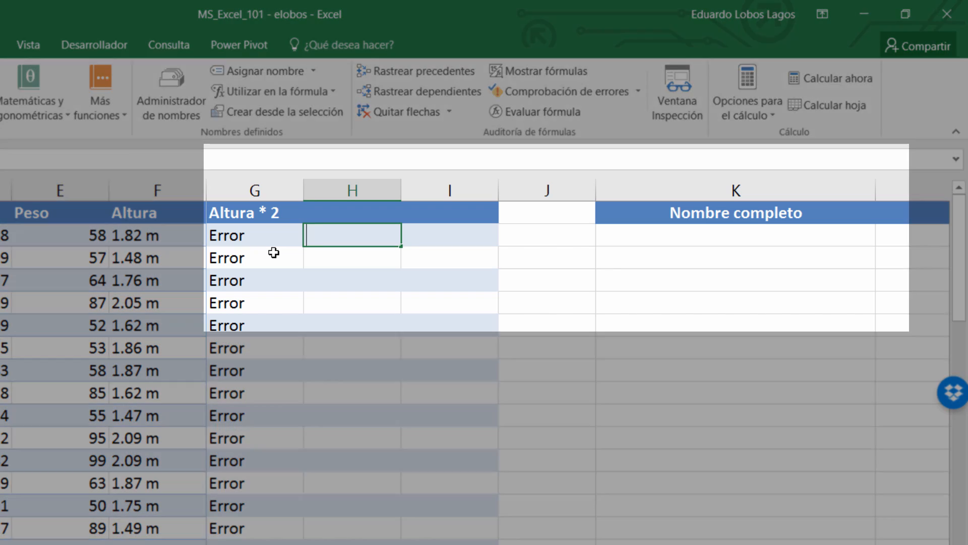
type("=si.")
key("Down")
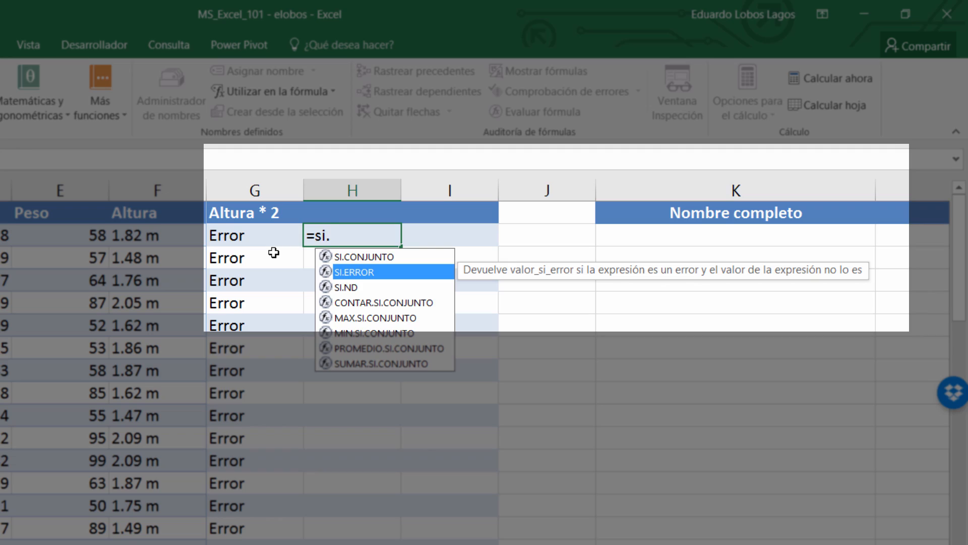
key("Tab")
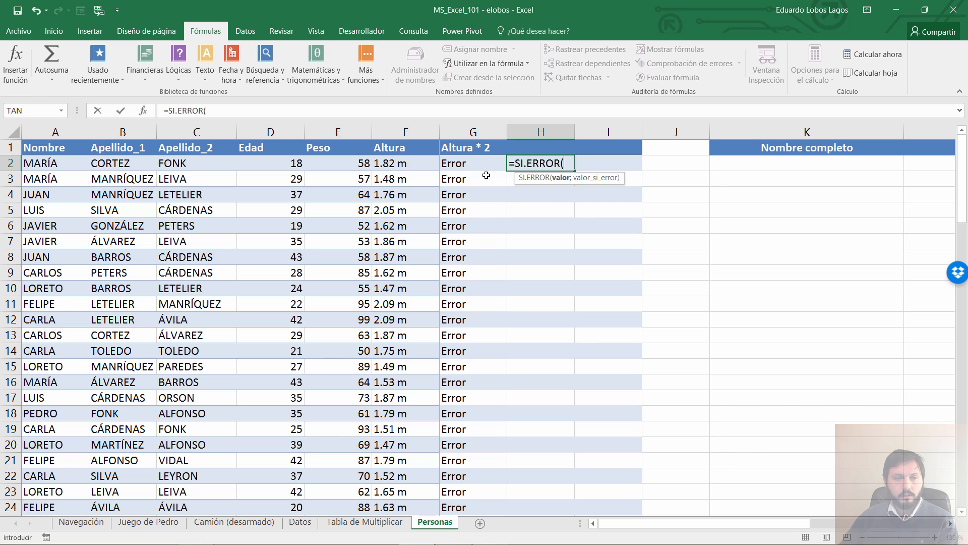
type("f2*2")
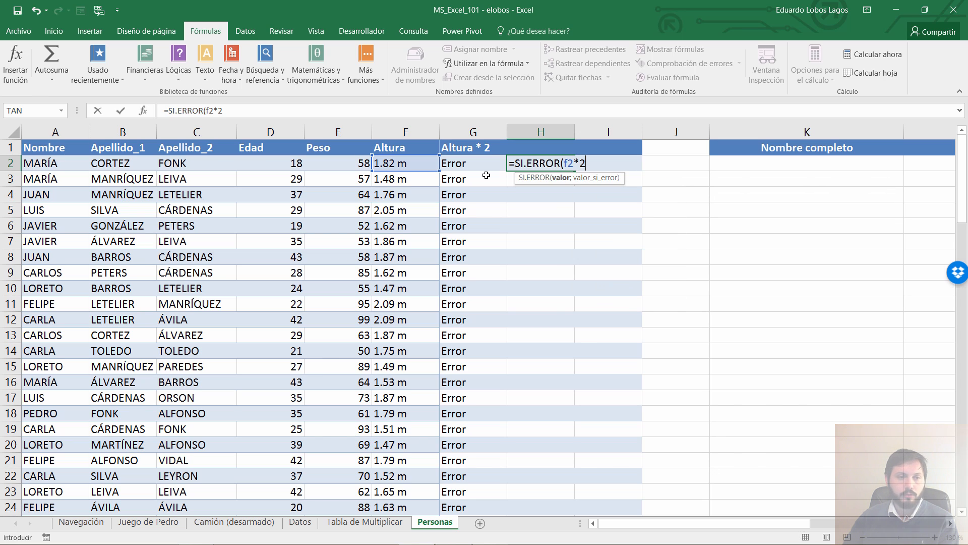
type(";")
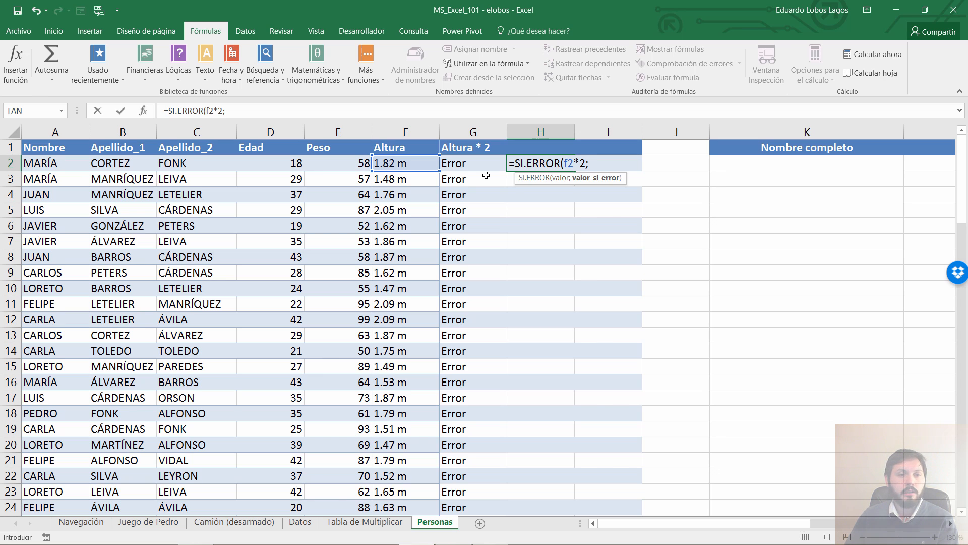
type("\"Error\"")
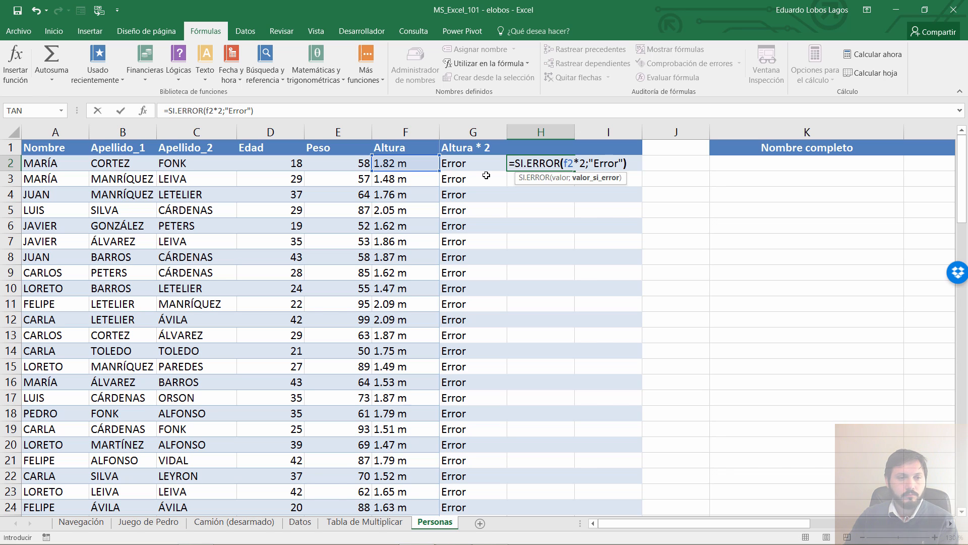
type(")")
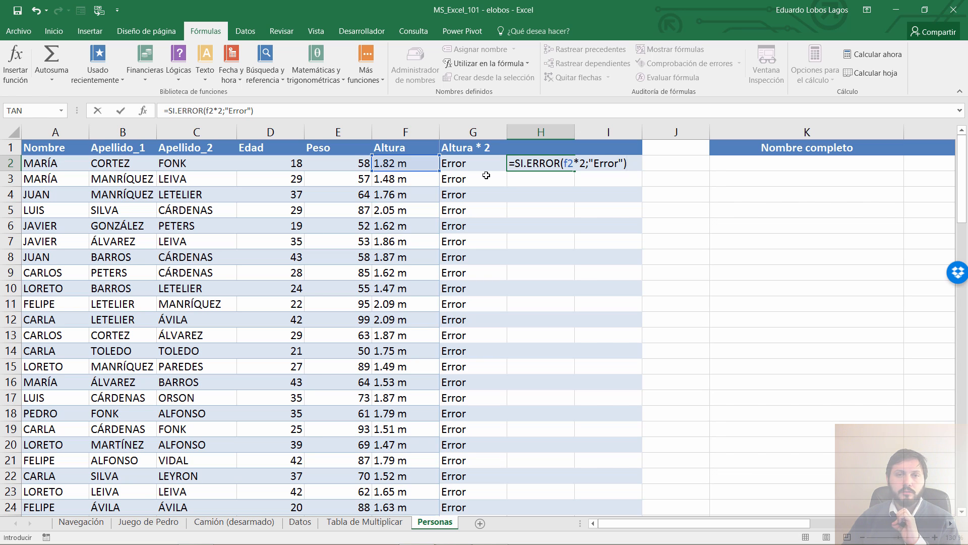
key("ctrl+Return")
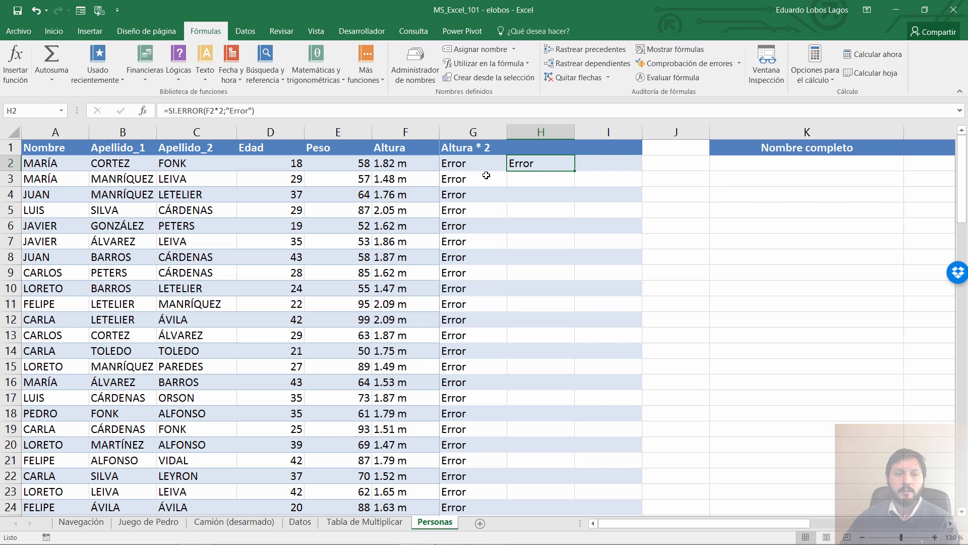
- Copy the SI.ERROR formula from H2 and paste only the formula down column H through H96
key("ctrl+c")
key("Left")
key("ctrl+Down")
key("Right")
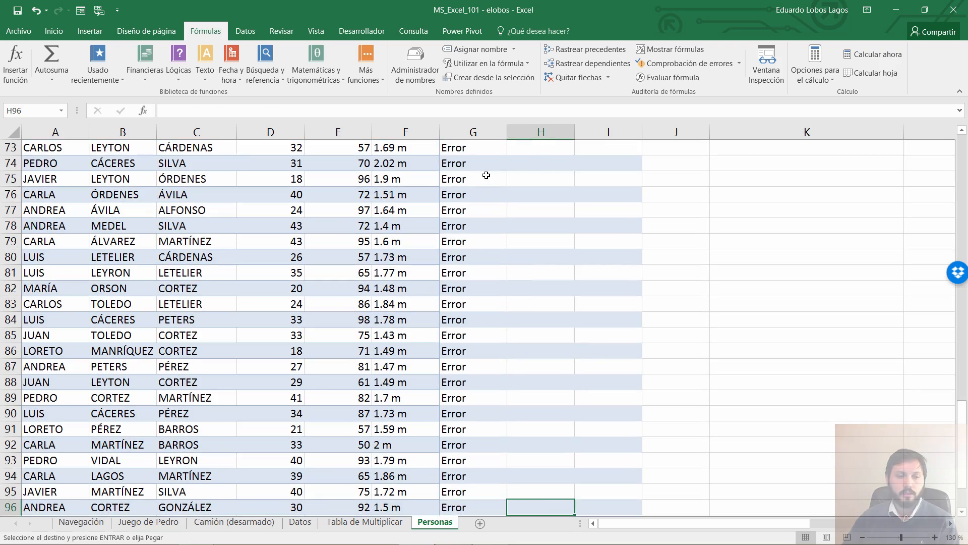
key("ctrl+shift+Up")
key("Menu")
key("f")
key("Return")
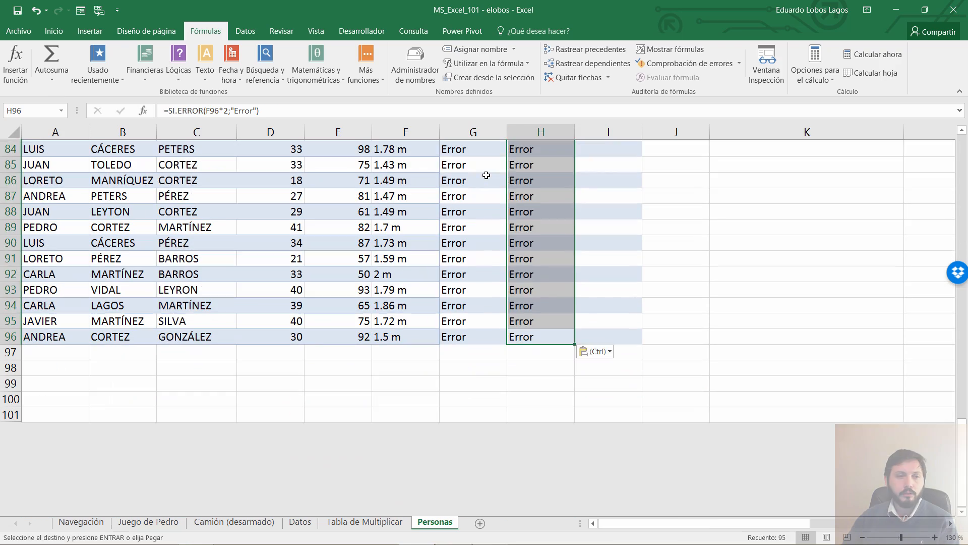
- Return to the start of column H, exit copy mode and compare its results with column G
key("Up")
key("Up")
key("ctrl+Up")
key("Up")
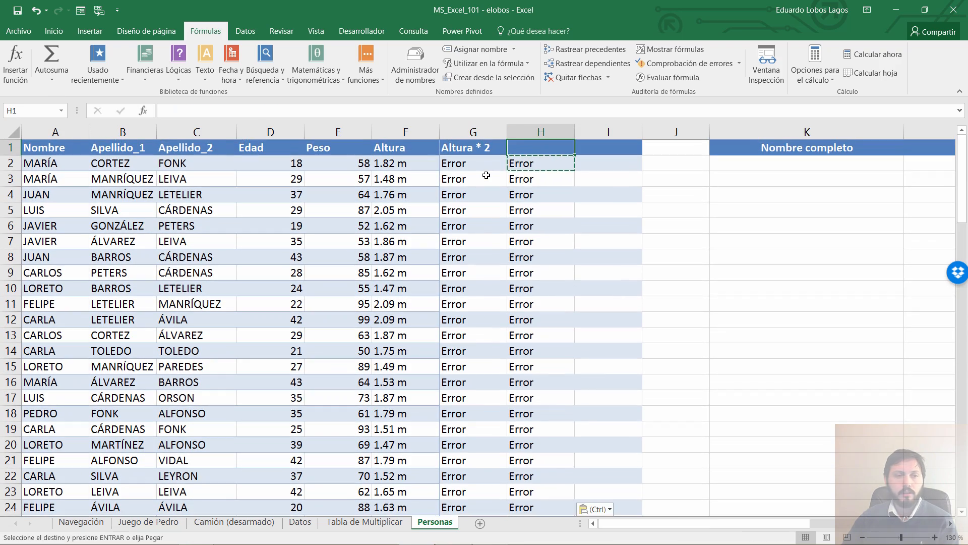
key("Escape")
key("Down")
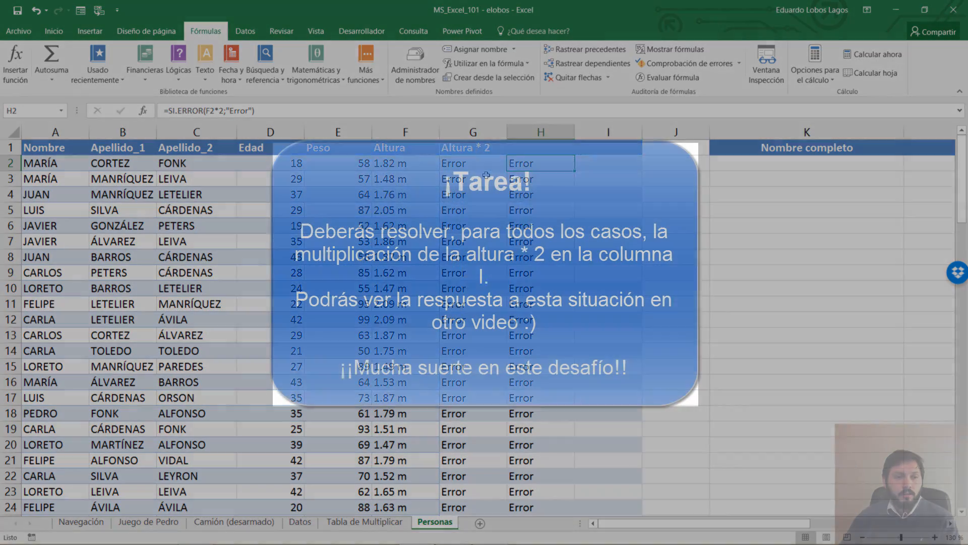
key("Left")
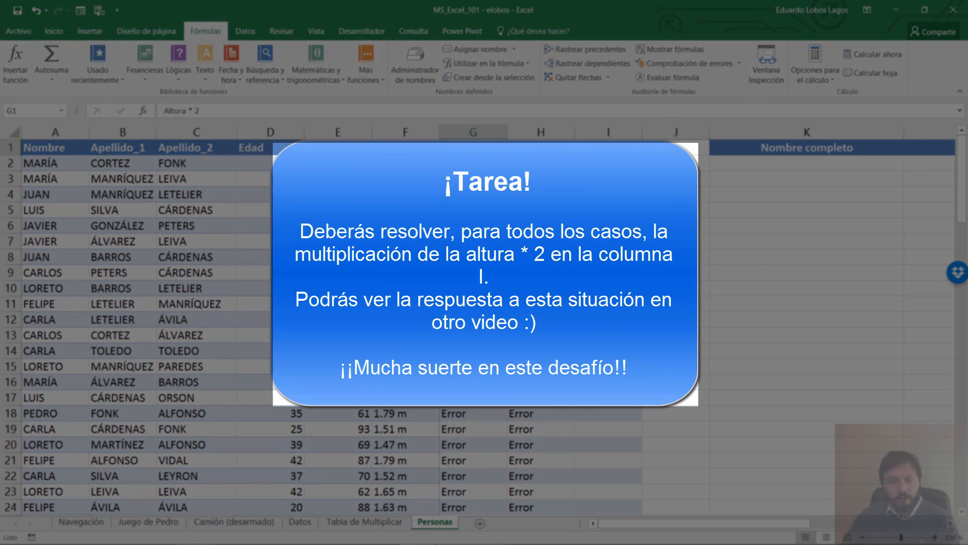
- Copy the Altura * 2 header into cell I1 and exit copy mode
key("Right")
key("Up")
key("ctrl+c")
key("Right")
key("ctrl+v")
key("Escape")
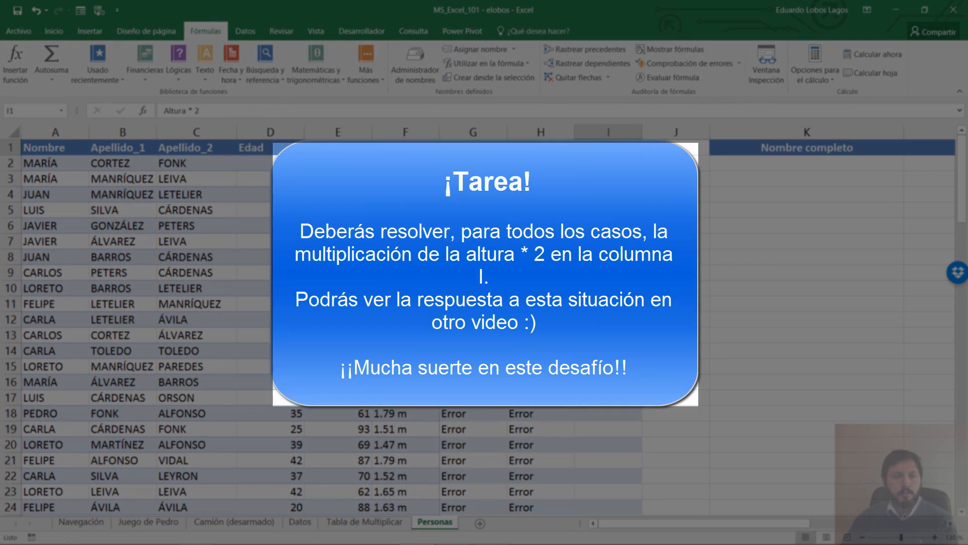
- Begin a formula in cell I2 that joins the first character of F2 with a comma: =VALOR(IZQUIERDA(F2;1)&","
key("Down")
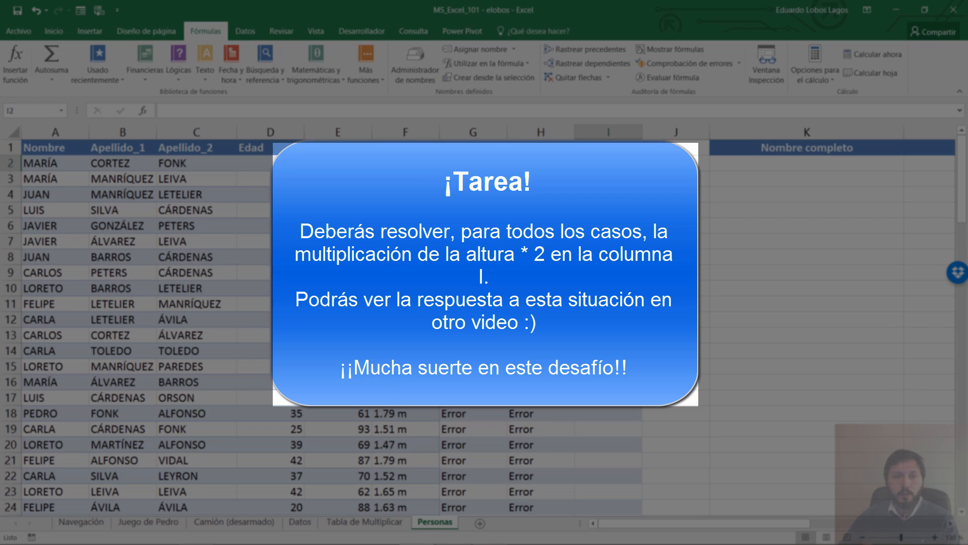
type("=")
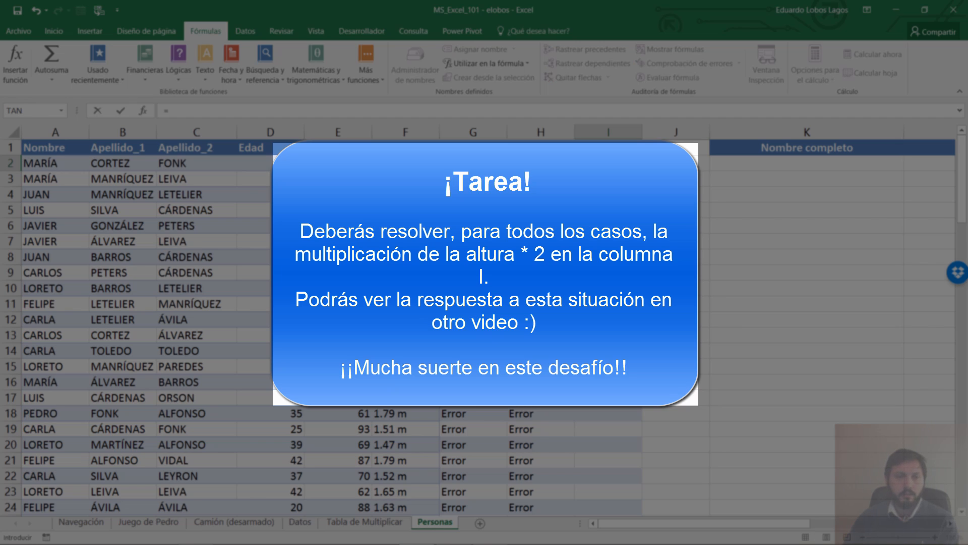
type("VALOR")
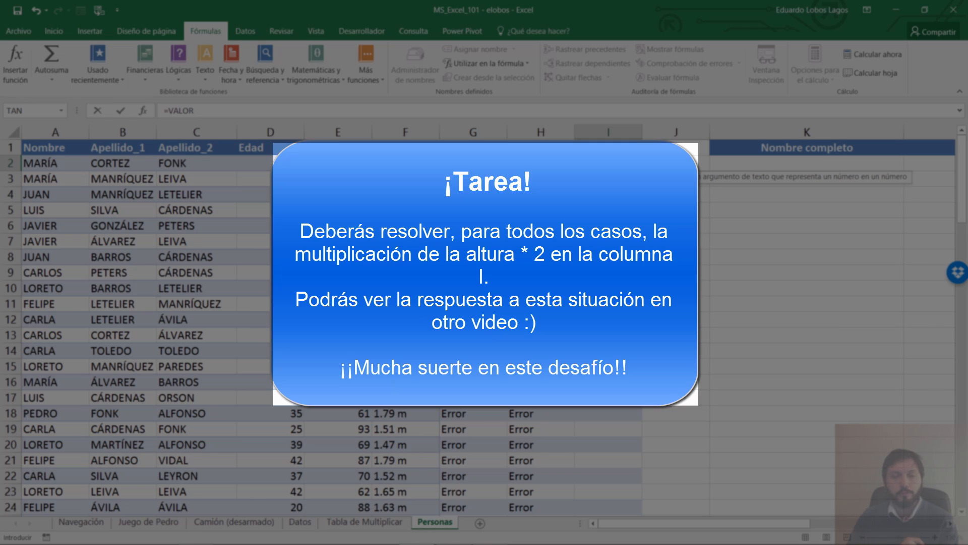
type("(")
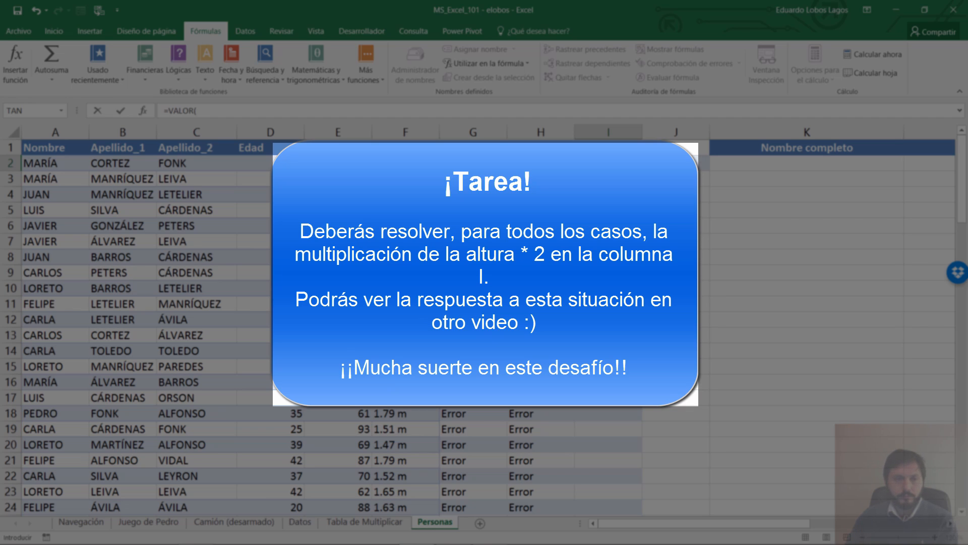
type("IZQUIERDA(")
key("Left")
key("Left")
key("Left")
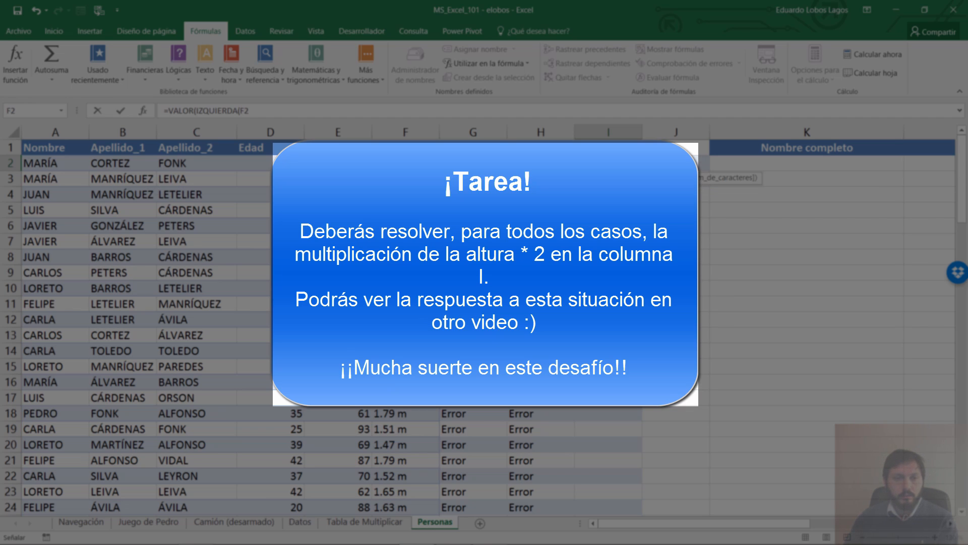
key("Right")
type(";1)")
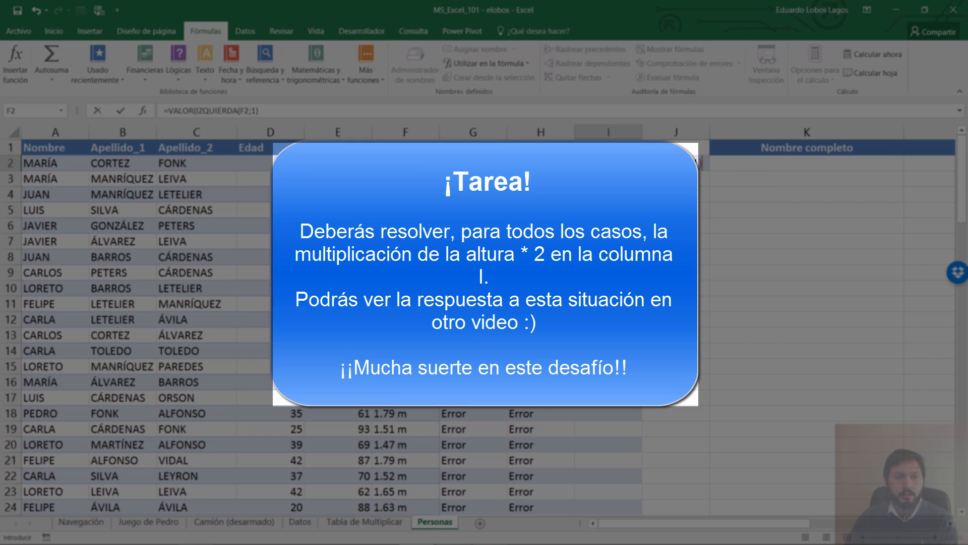
type("&")
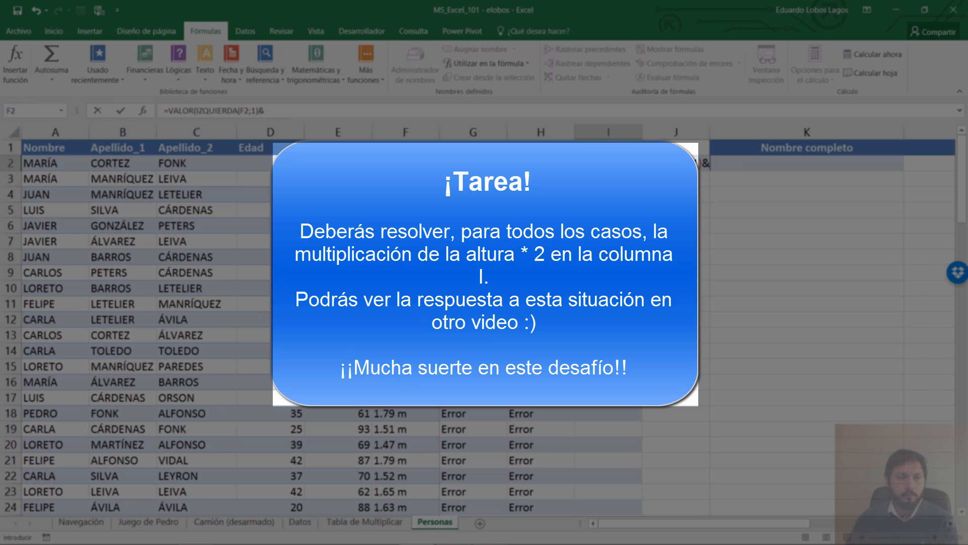
type("\",\"&")
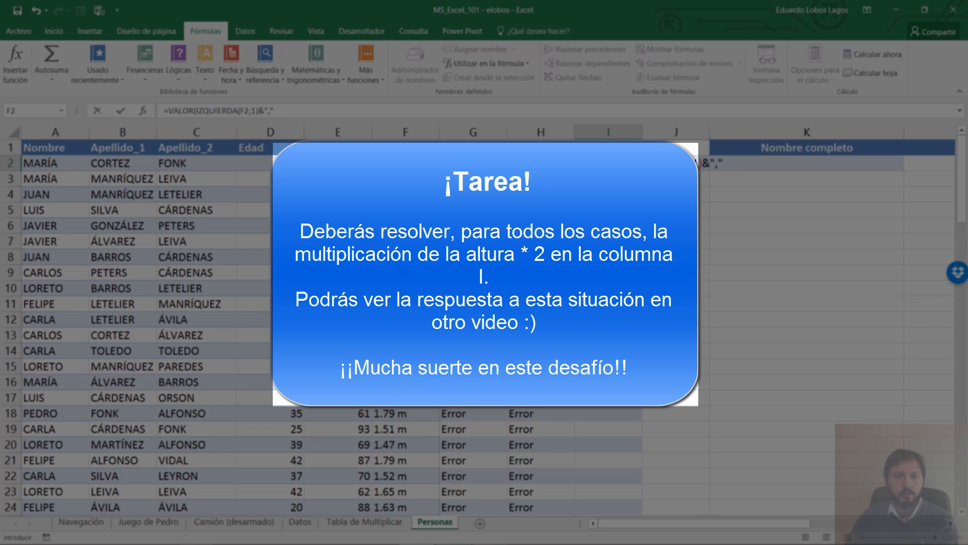